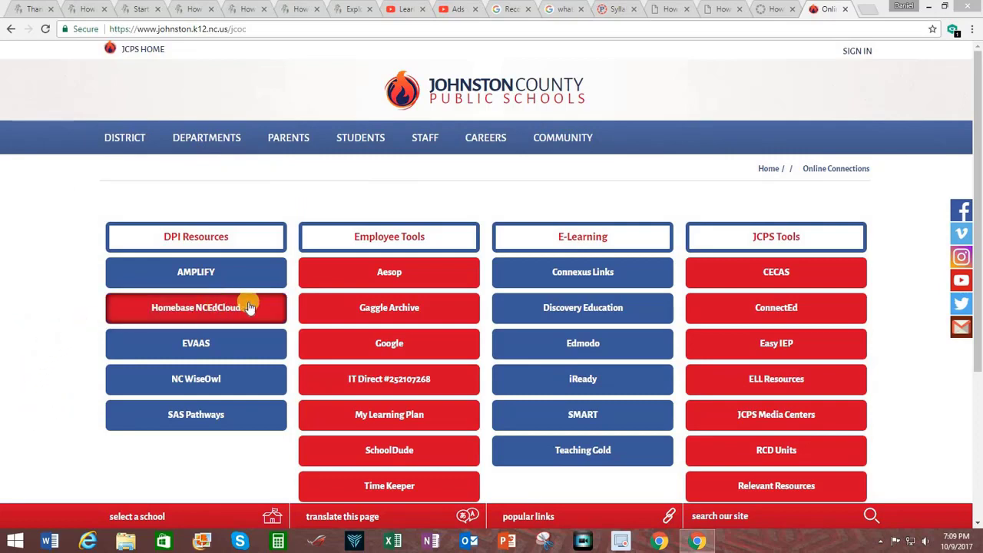
Step: Sign in to NCEdCloud from the Homebase link with the username and password
click(203, 308)
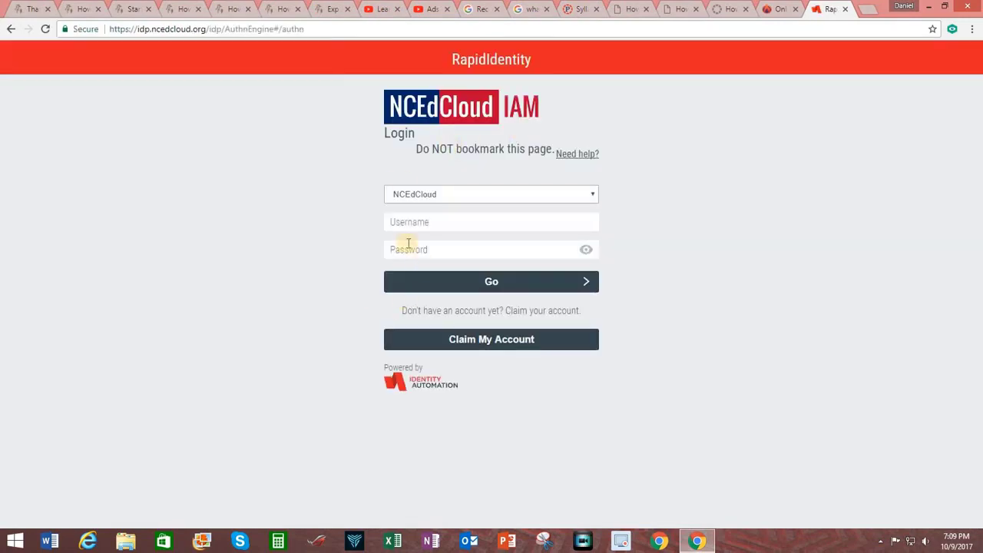
click(422, 221)
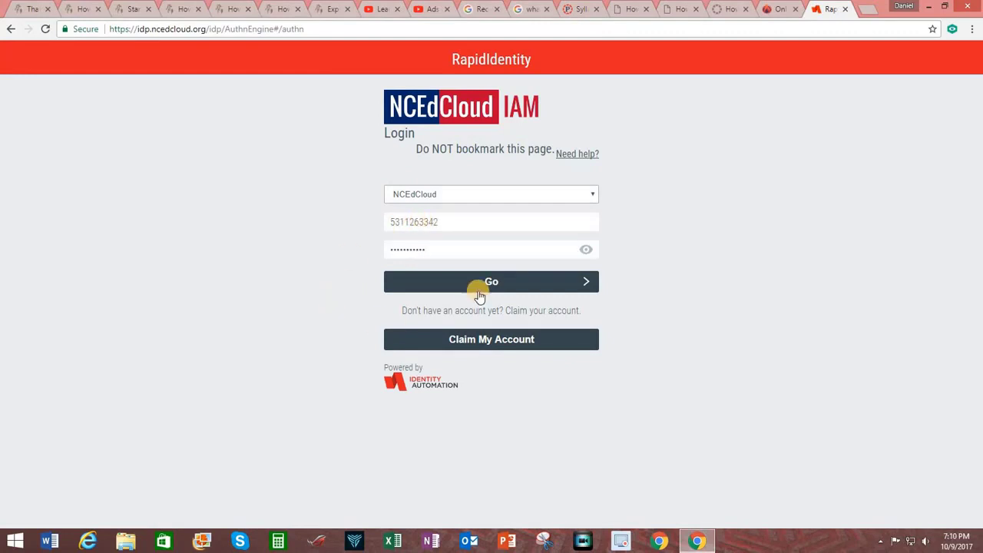
click(486, 287)
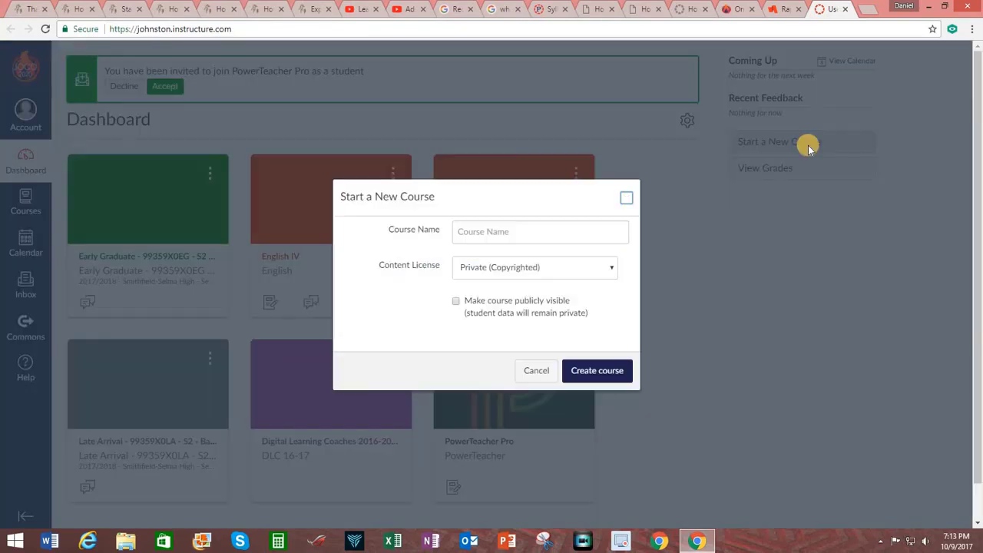
Step: Enter 'Canvas Tutorial' as the new course name
click(483, 229)
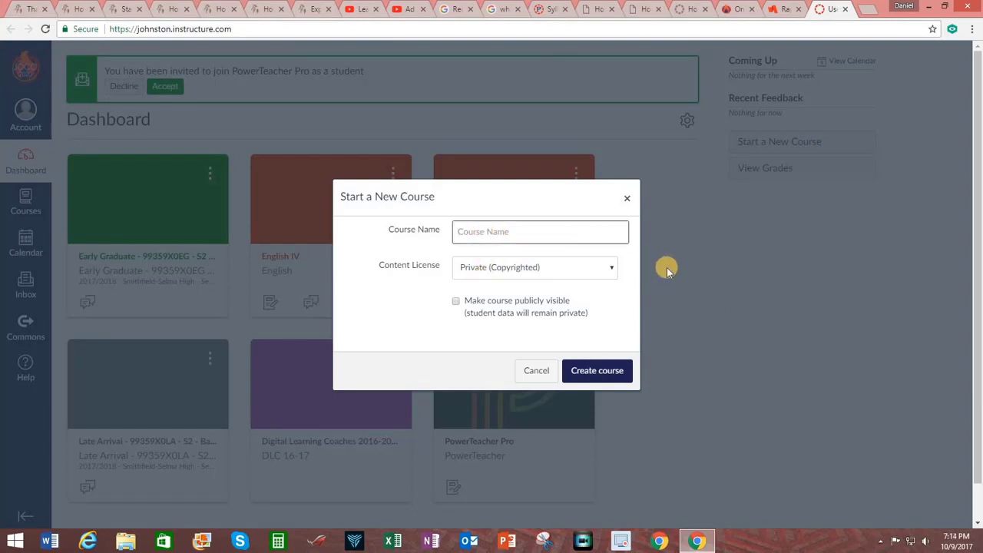
text(Canvas Tutorial)
key(Tab)
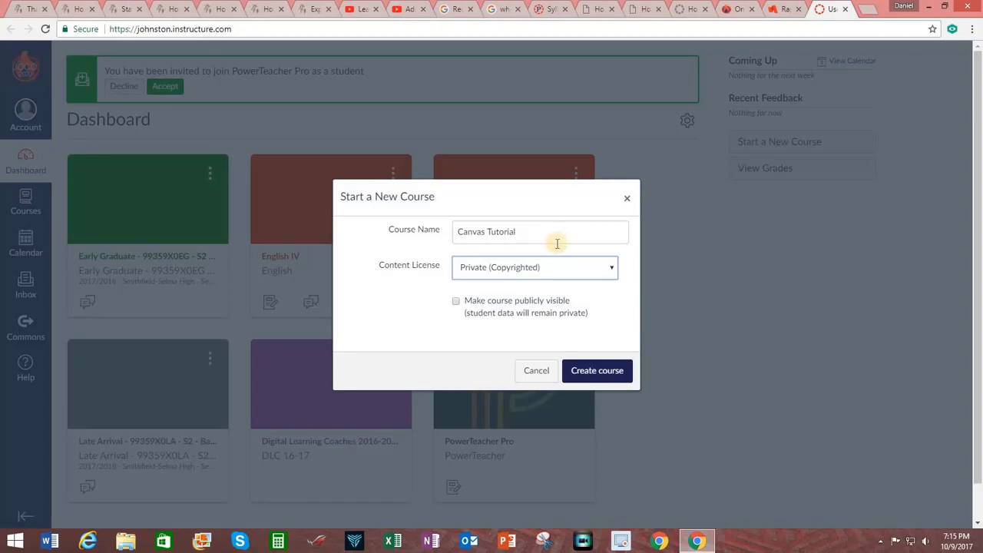
Step: Keep the Private (Copyrighted) content license and tick Make course publicly visible
click(610, 272)
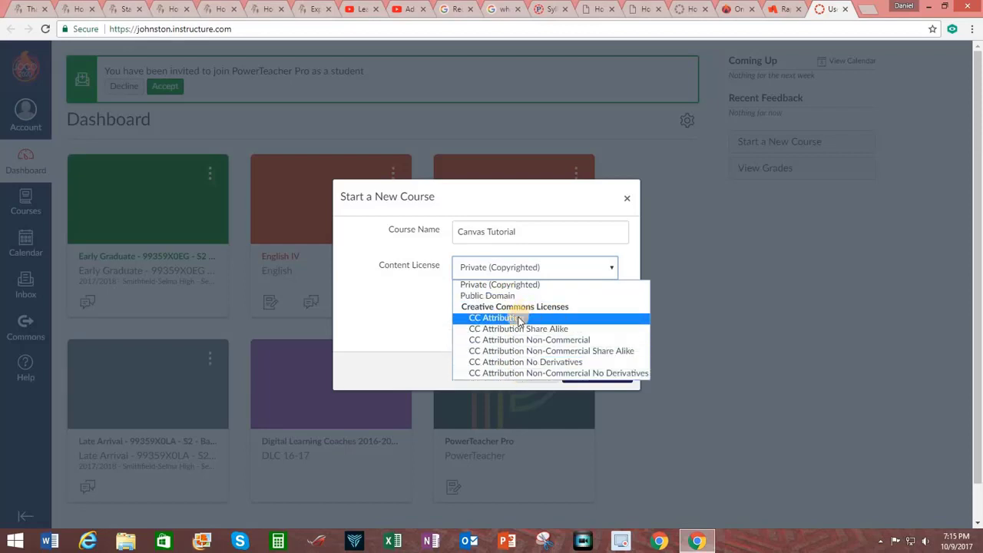
click(541, 269)
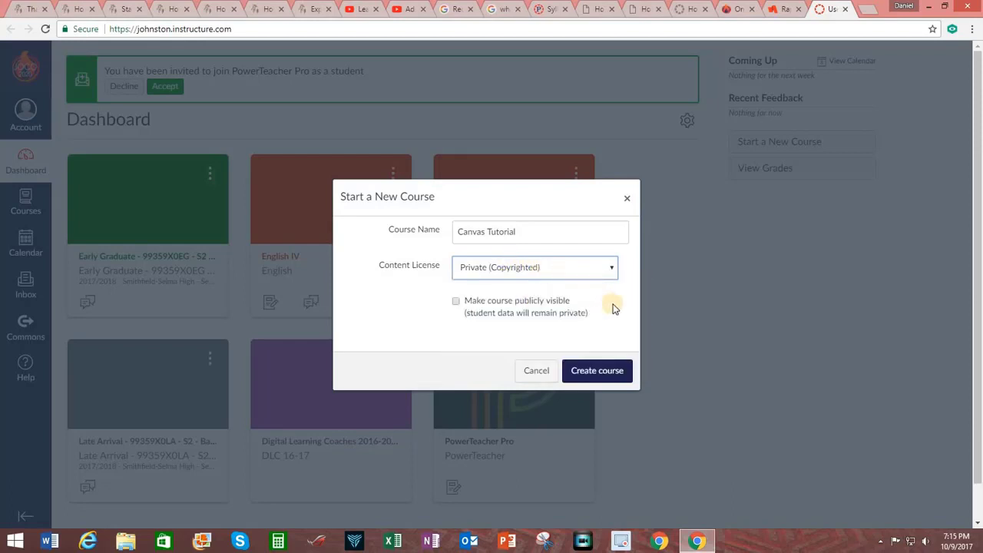
click(458, 303)
click(457, 303)
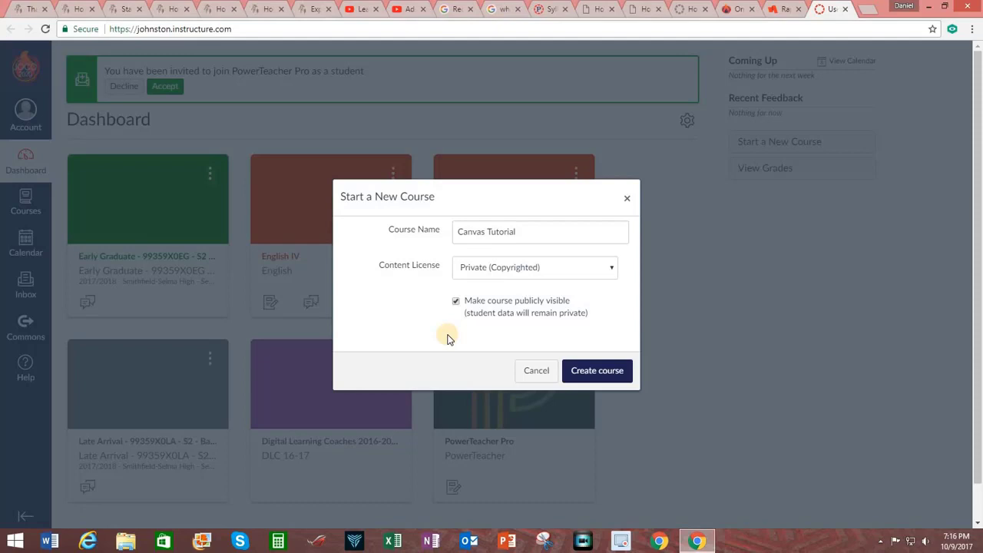
key(Tab)
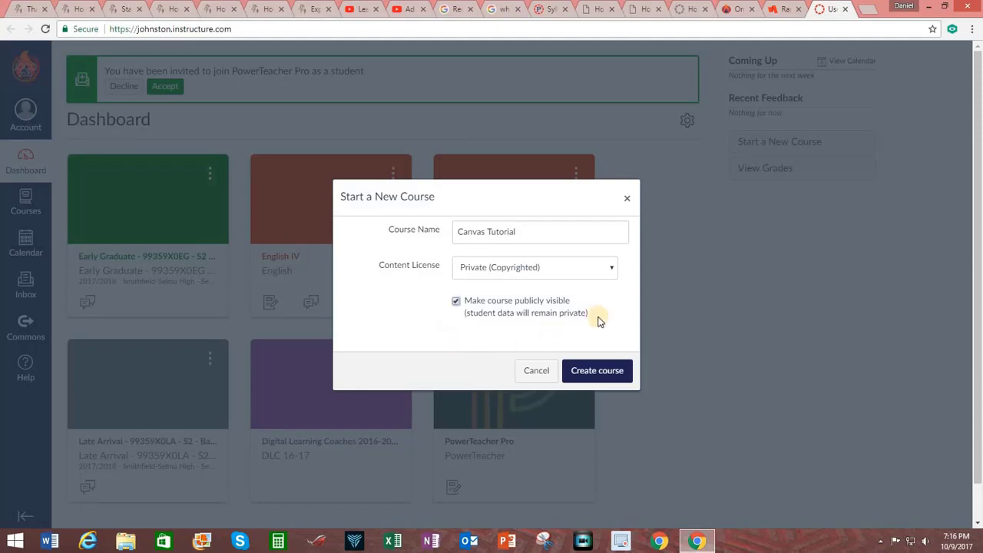
Step: Create the course, then collapse and re-expand the course navigation menu
click(599, 372)
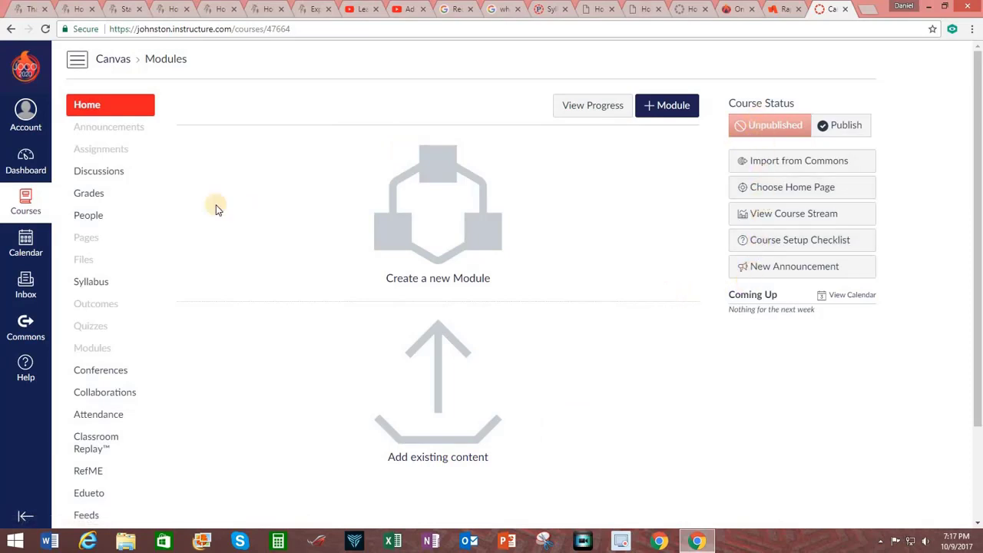
click(77, 61)
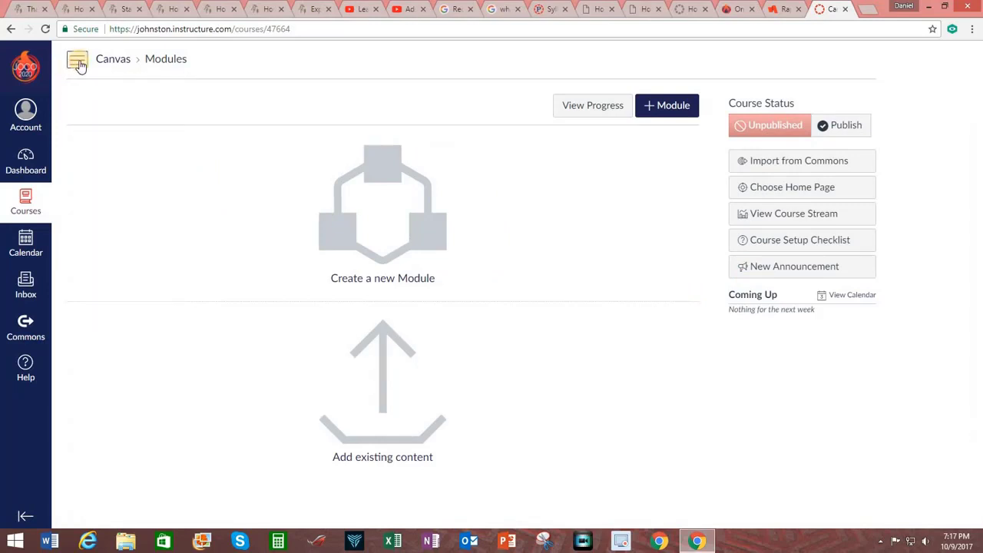
click(79, 61)
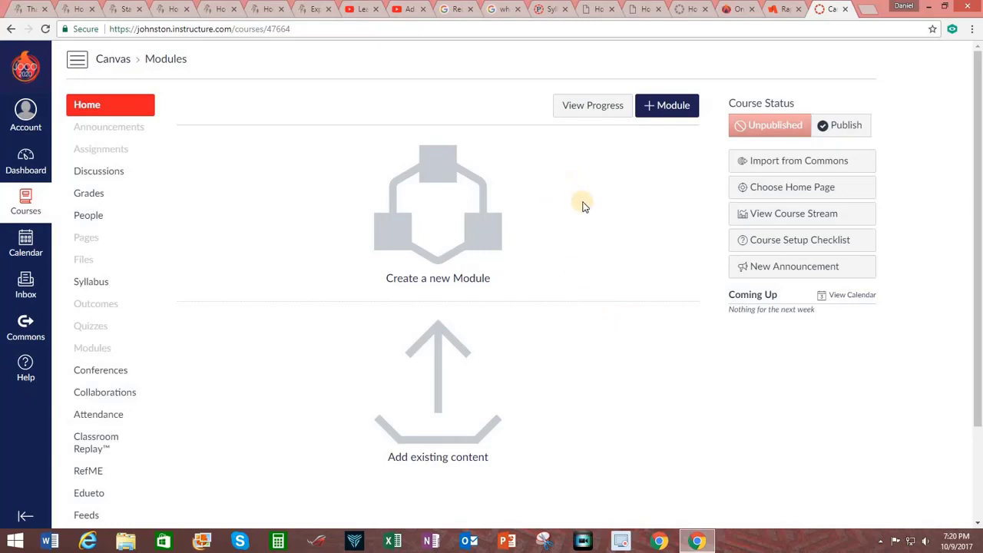
Step: Open the Course Setup Checklist at the Add Students to the Course step
click(802, 241)
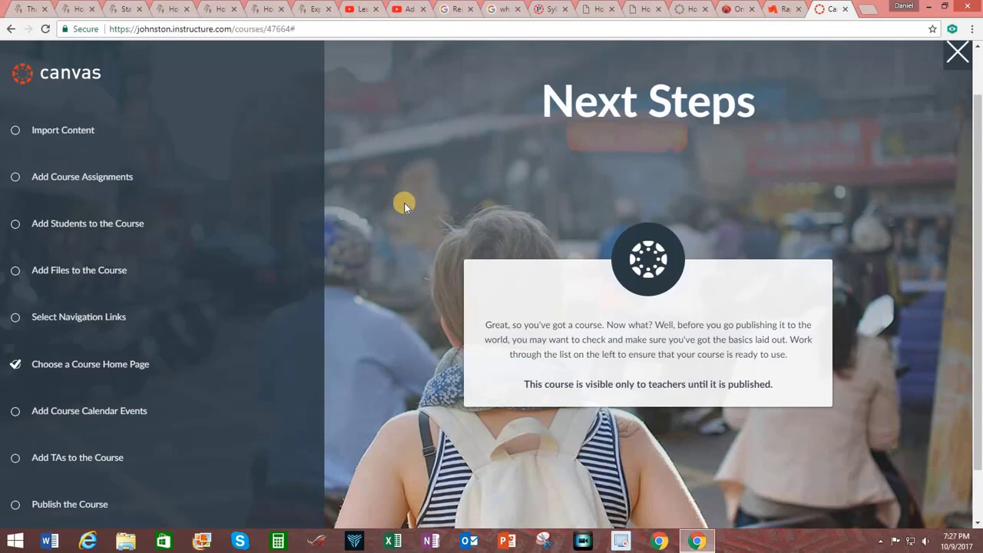
click(106, 231)
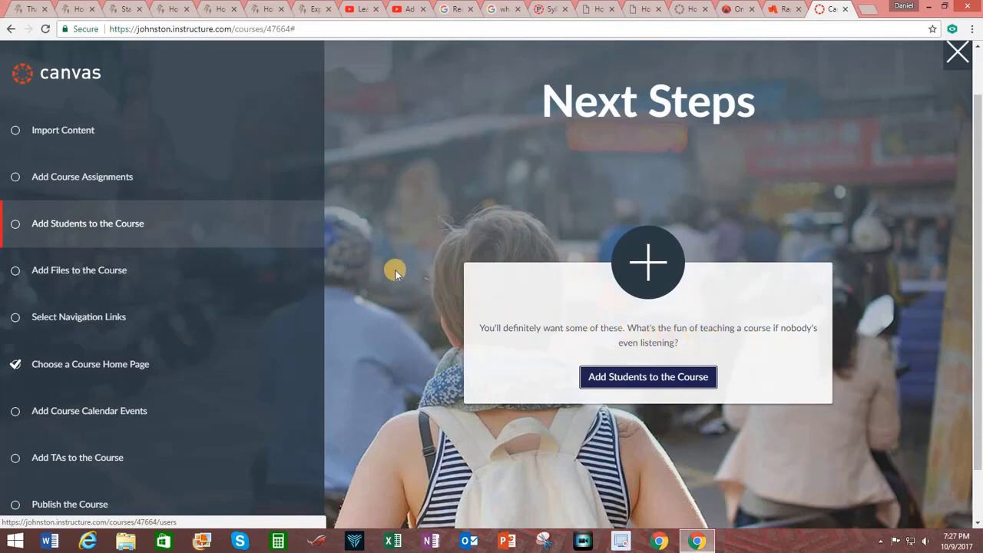
Step: Go to the course People page and bring up the Add People dialog
click(650, 377)
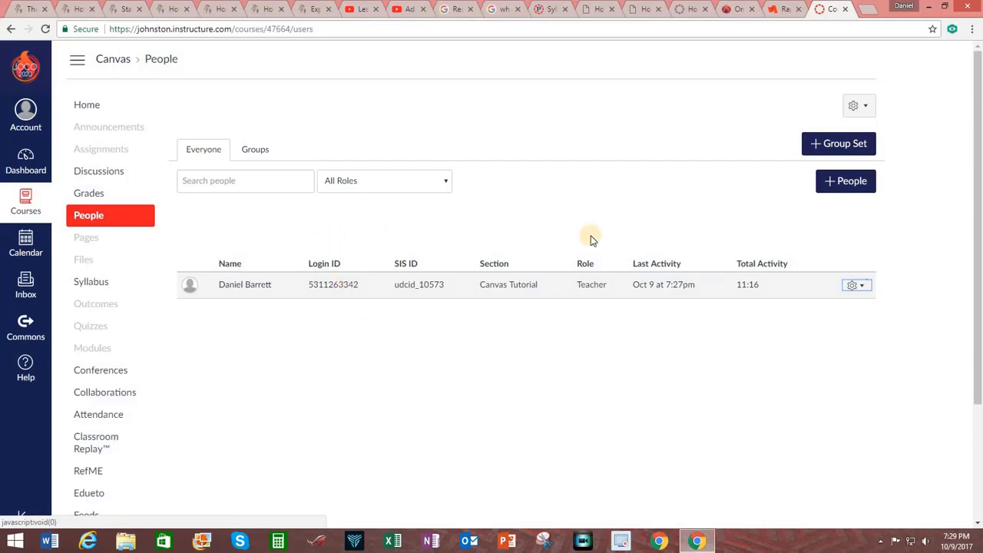
click(839, 182)
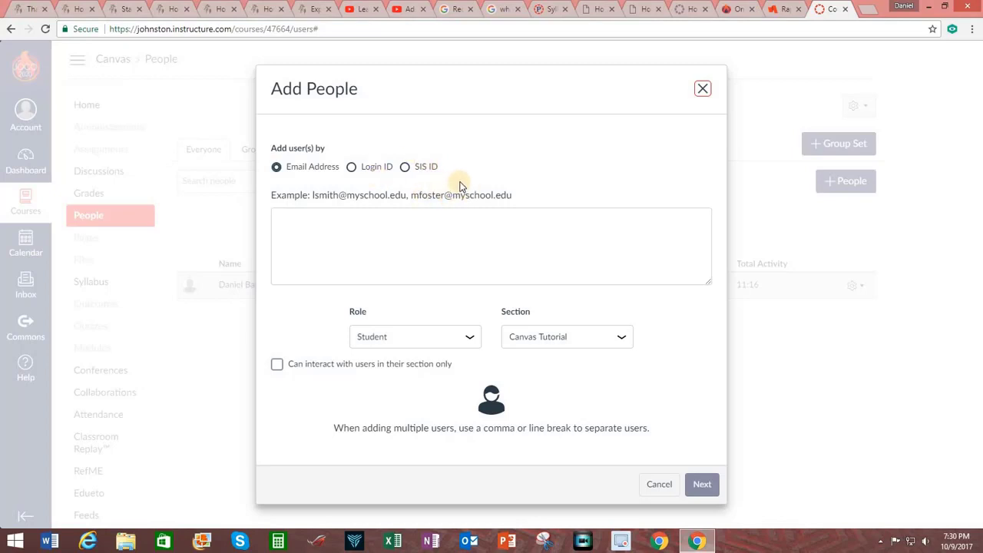
Step: Enter the student's e-mail address and keep the Student role
click(361, 245)
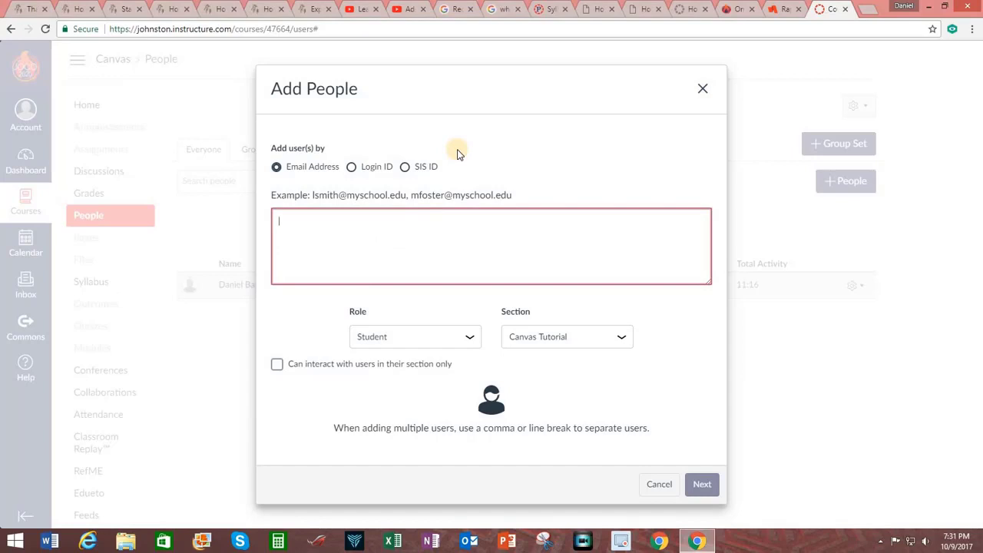
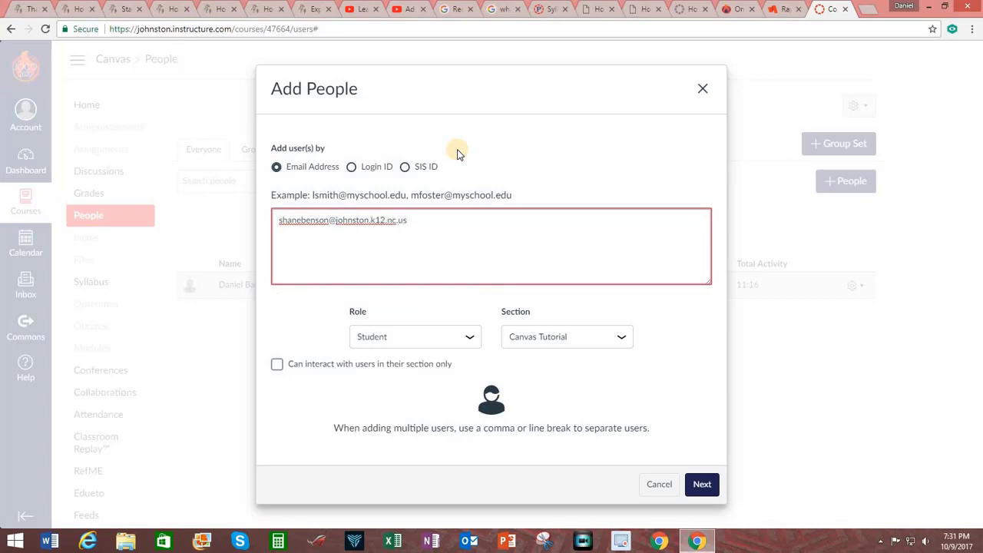
click(470, 340)
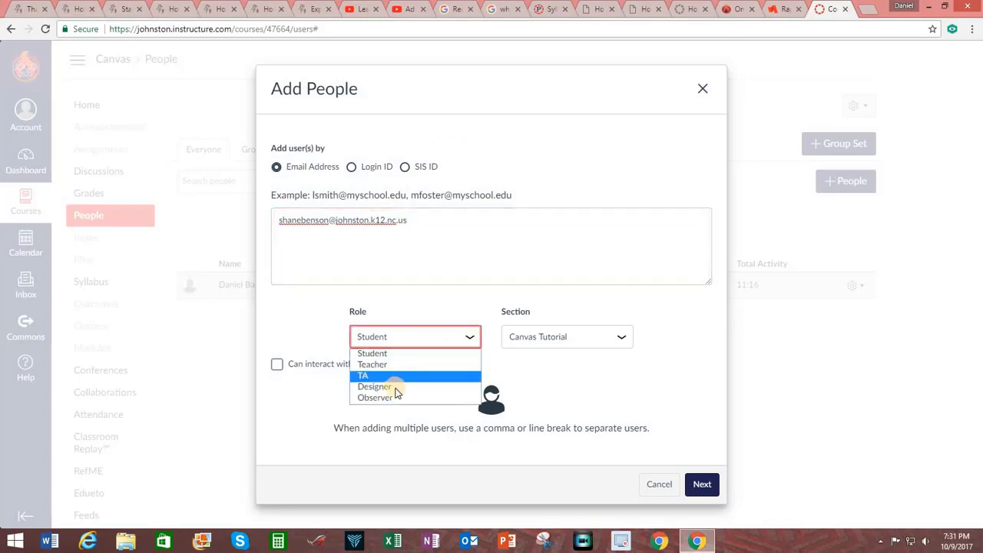
click(465, 337)
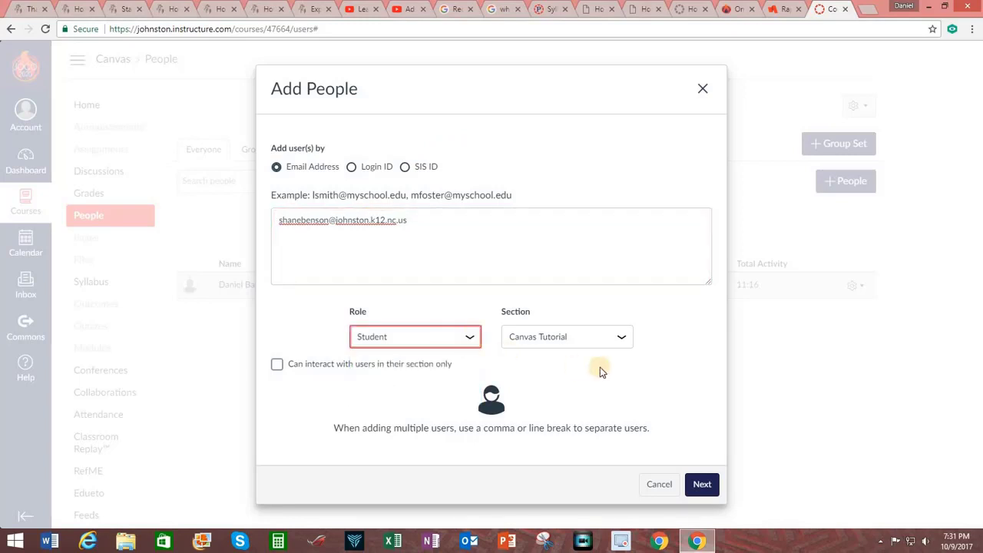
Step: Keep Canvas Tutorial as the section and restrict interaction to users in their section only
click(624, 338)
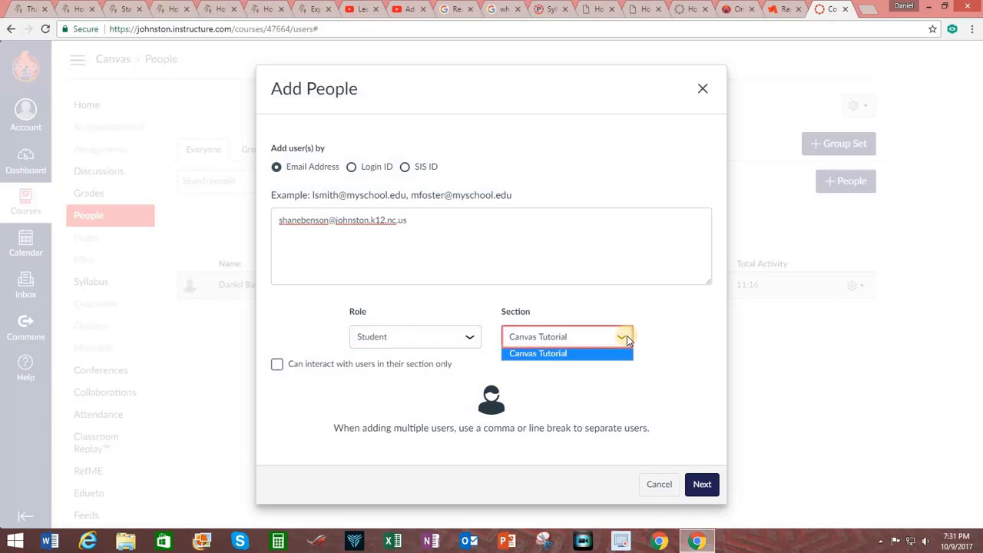
click(627, 336)
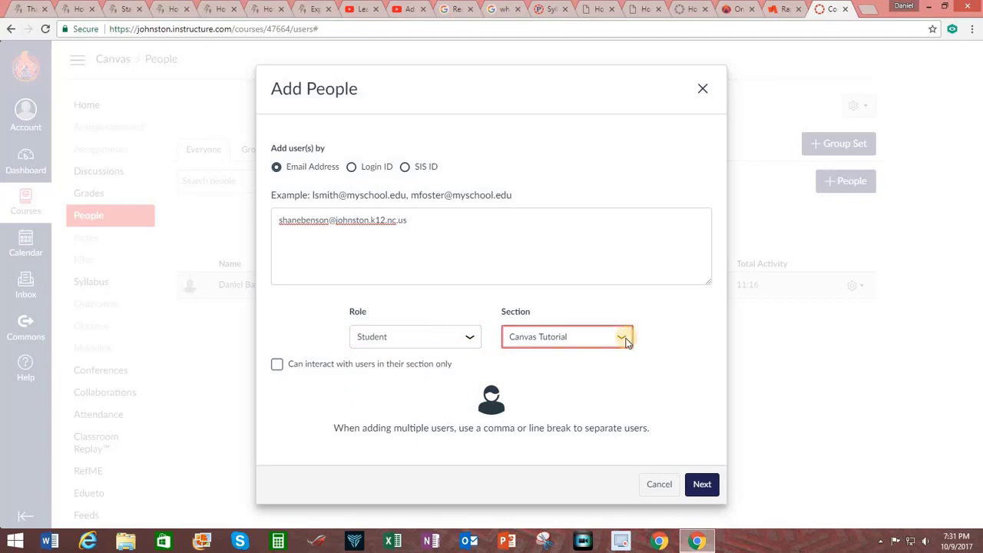
click(671, 356)
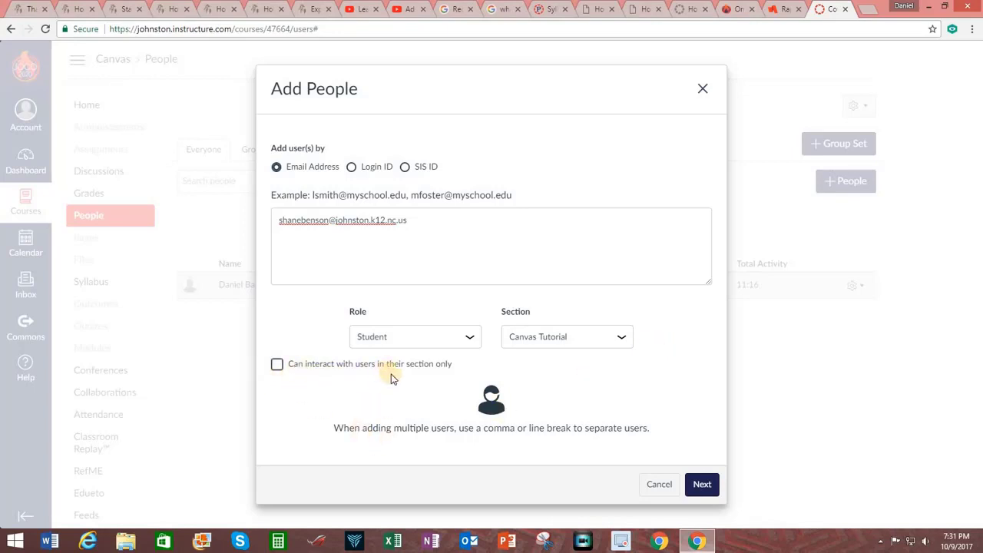
click(276, 364)
Step: Confirm the entered student and add them to Canvas Tutorial as a Student
click(701, 485)
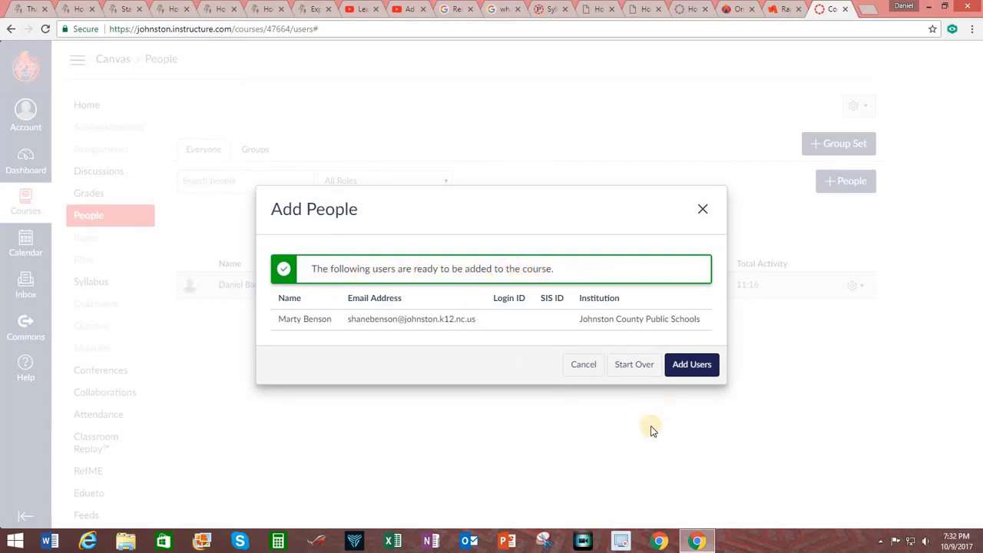
click(685, 367)
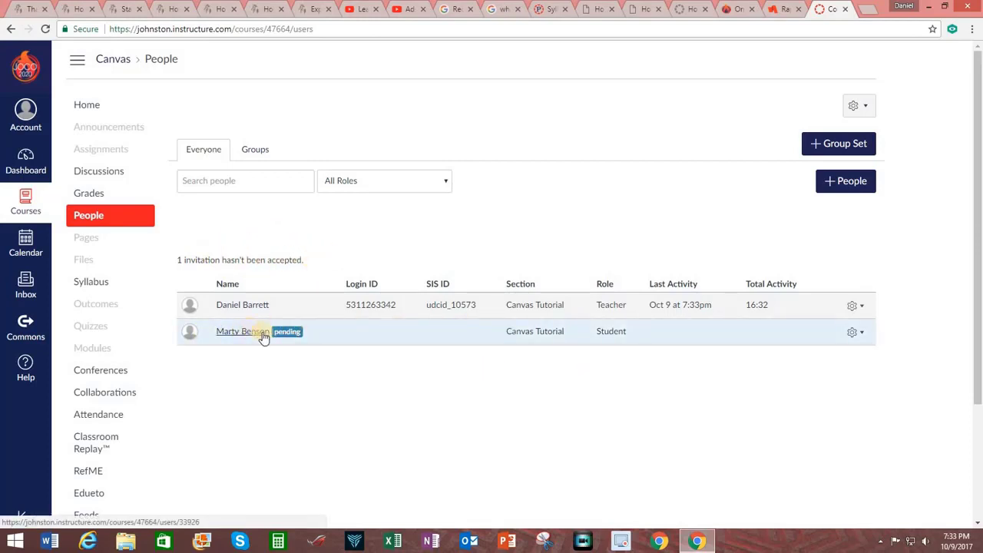
click(862, 333)
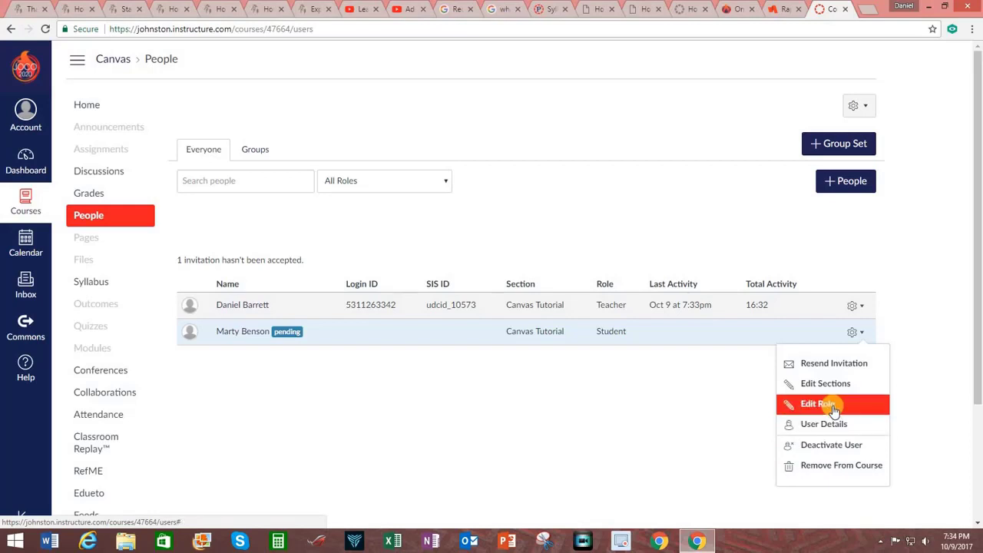
click(860, 367)
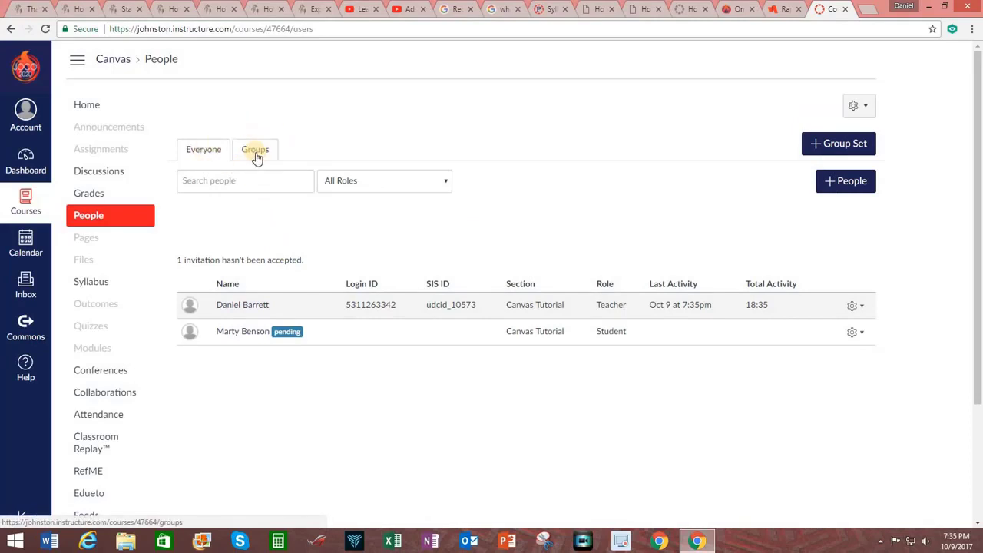
click(256, 153)
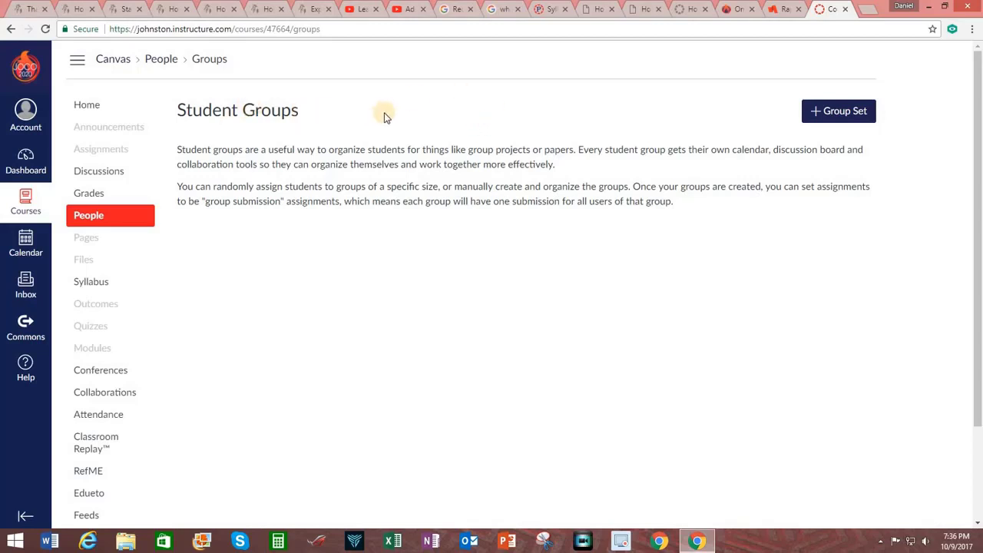
click(159, 60)
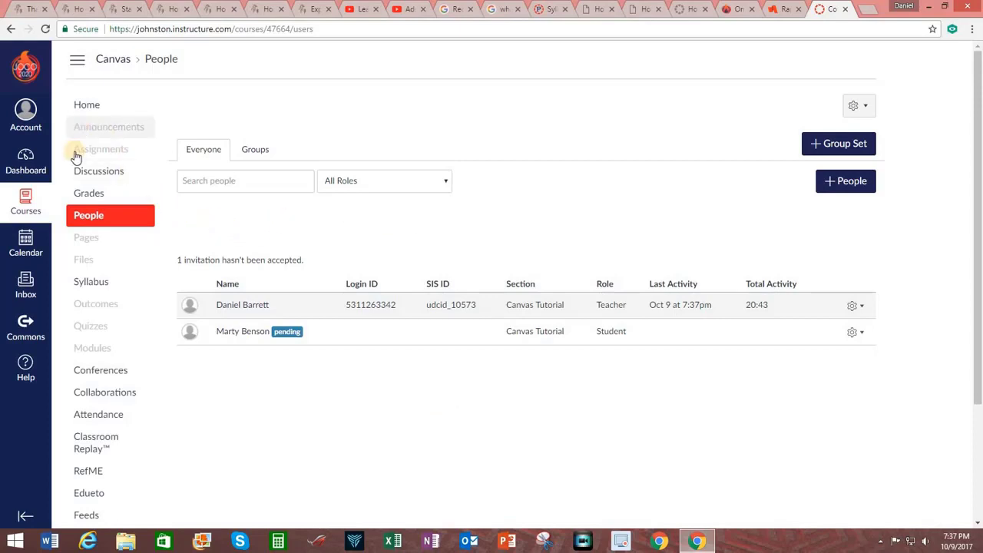
Step: From the Grades page, export and sync grades to PTP - Johnston County Schools now
click(94, 192)
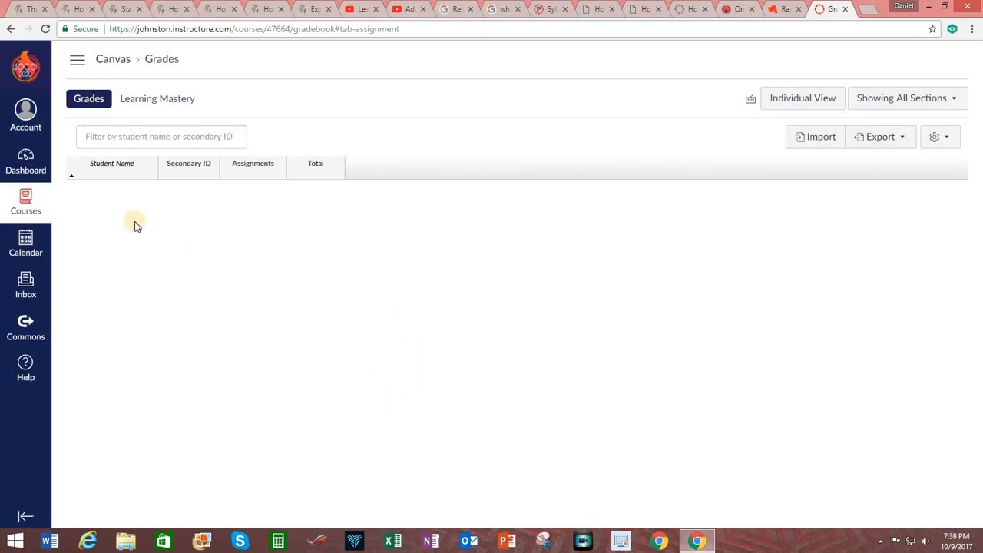
click(894, 144)
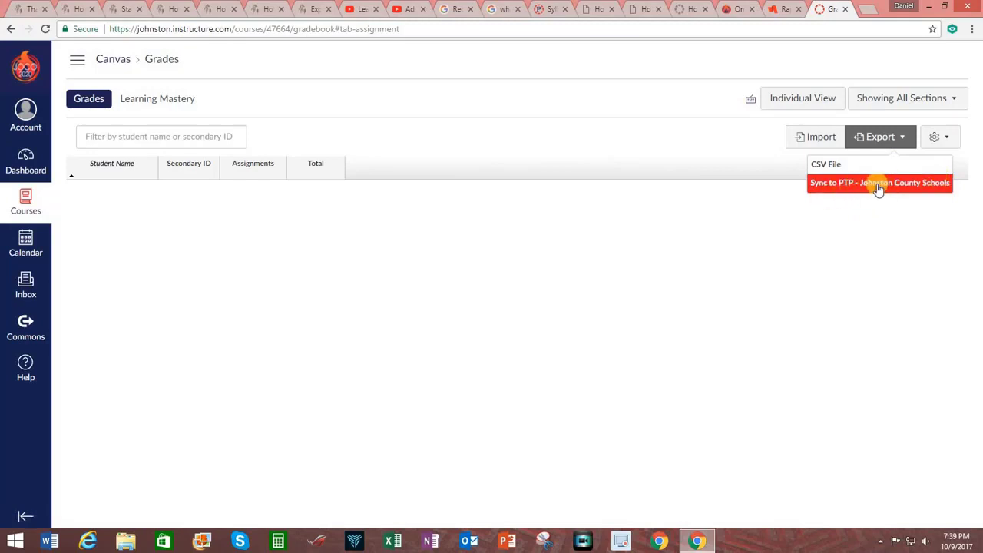
click(877, 185)
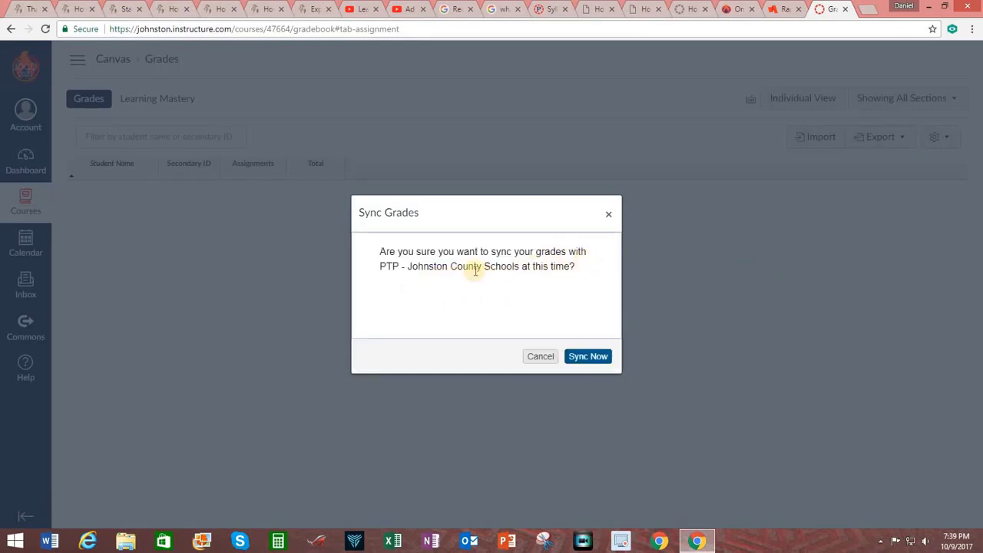
click(588, 356)
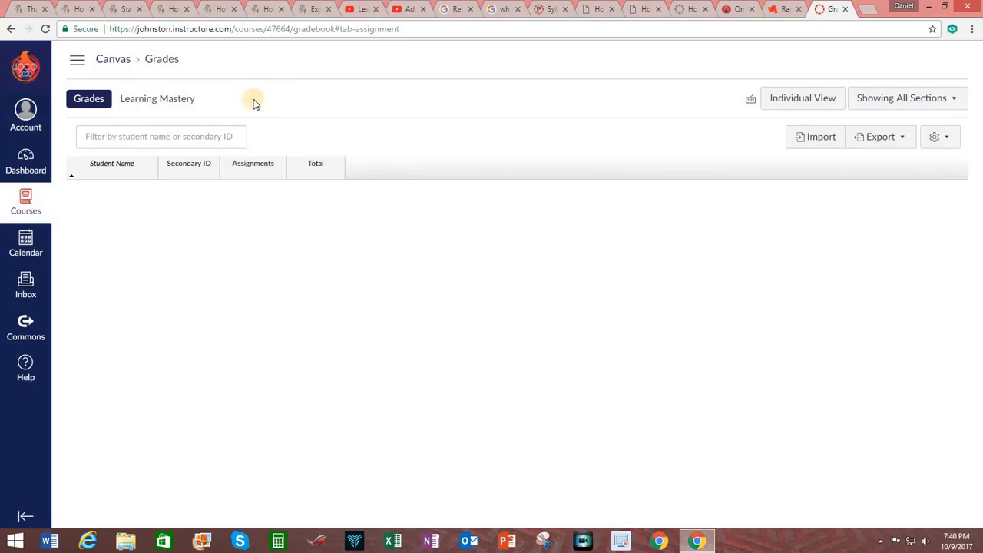
Step: Return to the course home, open the Syllabus page, and switch it into edit mode
click(113, 63)
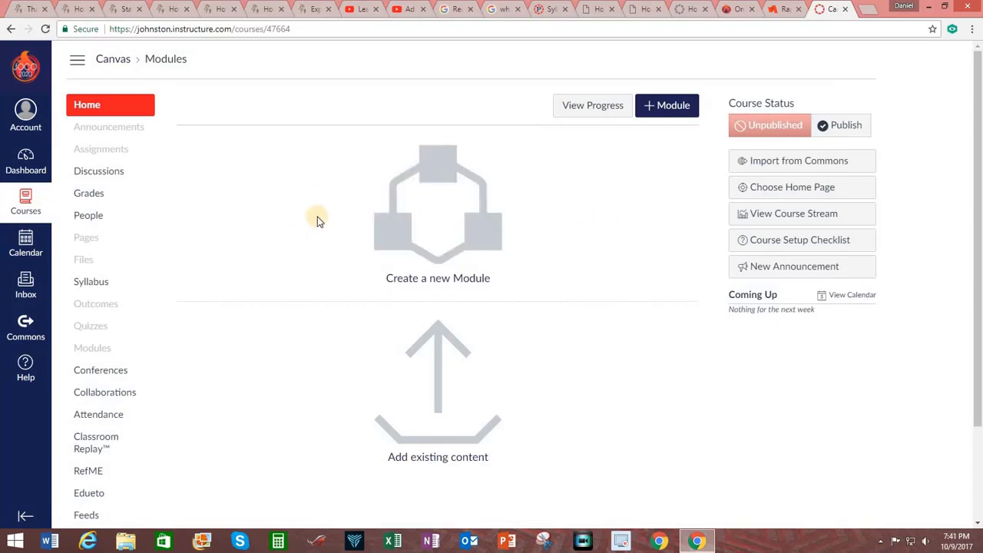
click(101, 284)
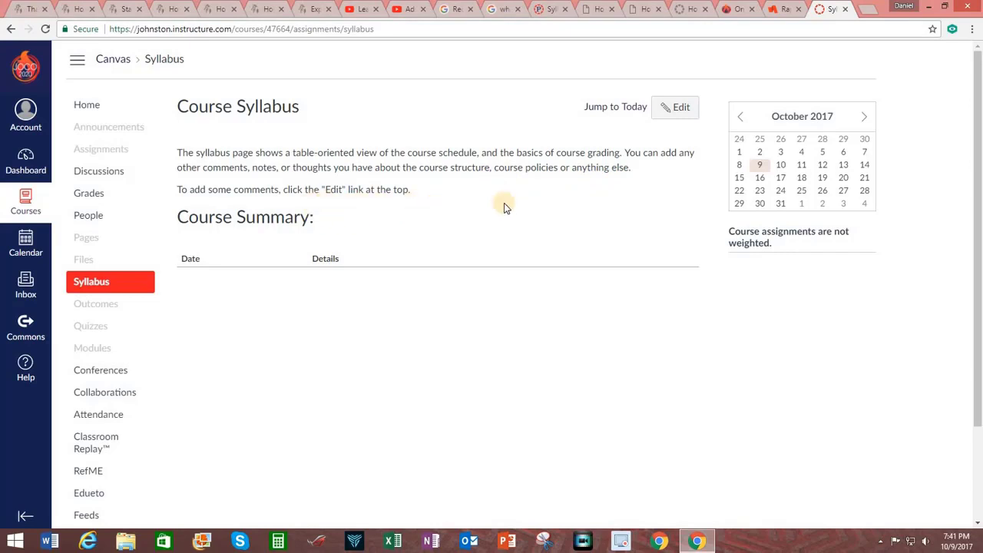
click(680, 114)
Step: Type the Canvas Tutorial introduction sentence ending 'through a Canvas class.' and select 'Canvas class'
click(228, 219)
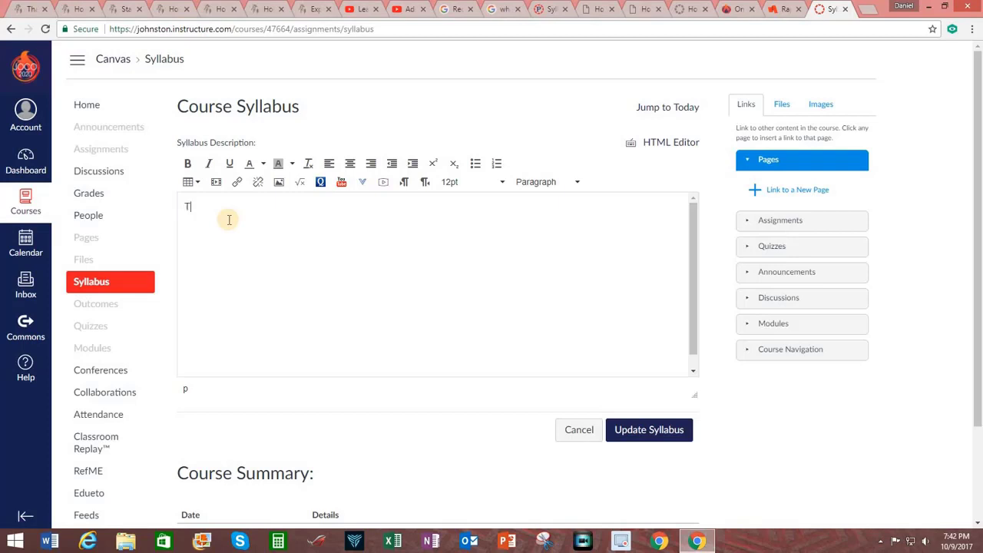
text(The Canvas Tutorial course is designed)
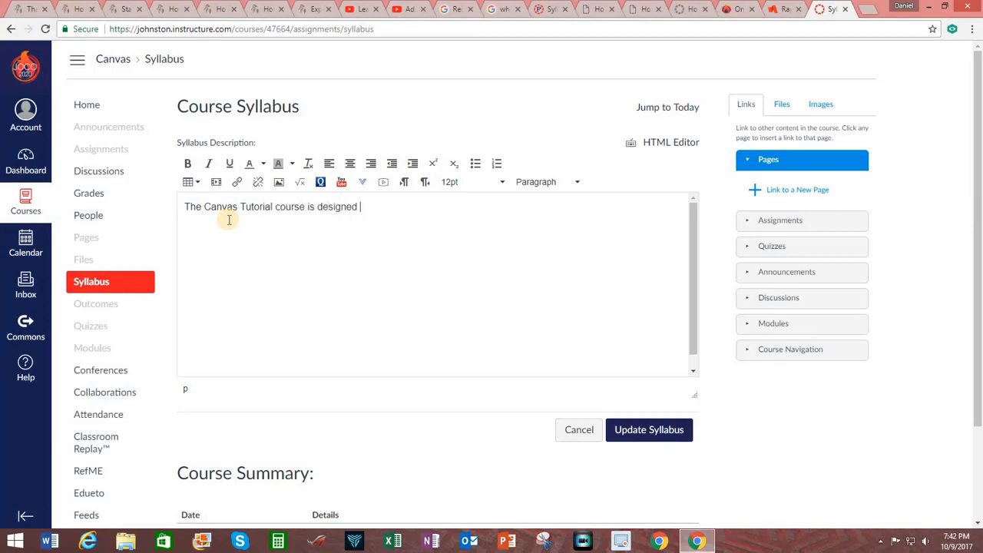
text( to introduce instructors )
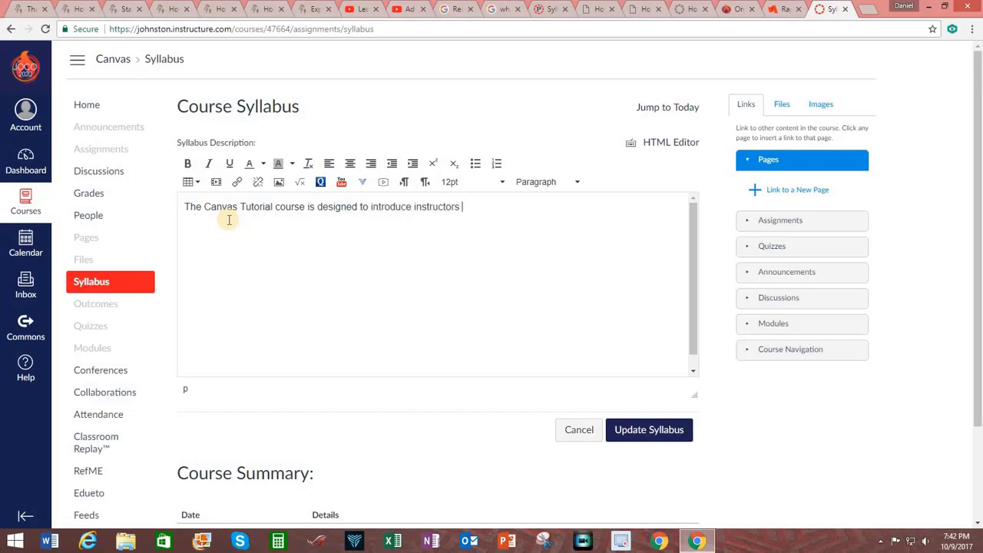
text(on the process for creati)
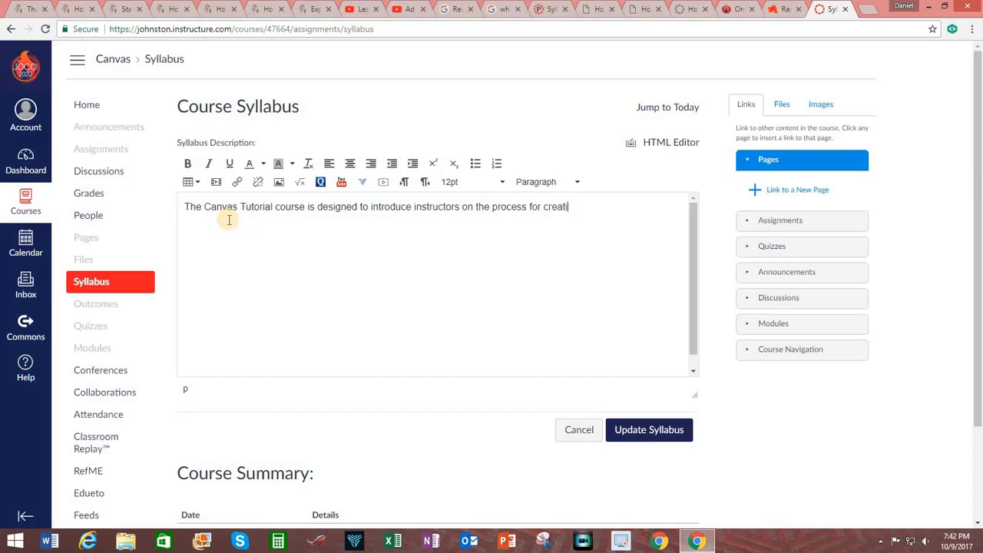
text(ng and implementing personalized le)
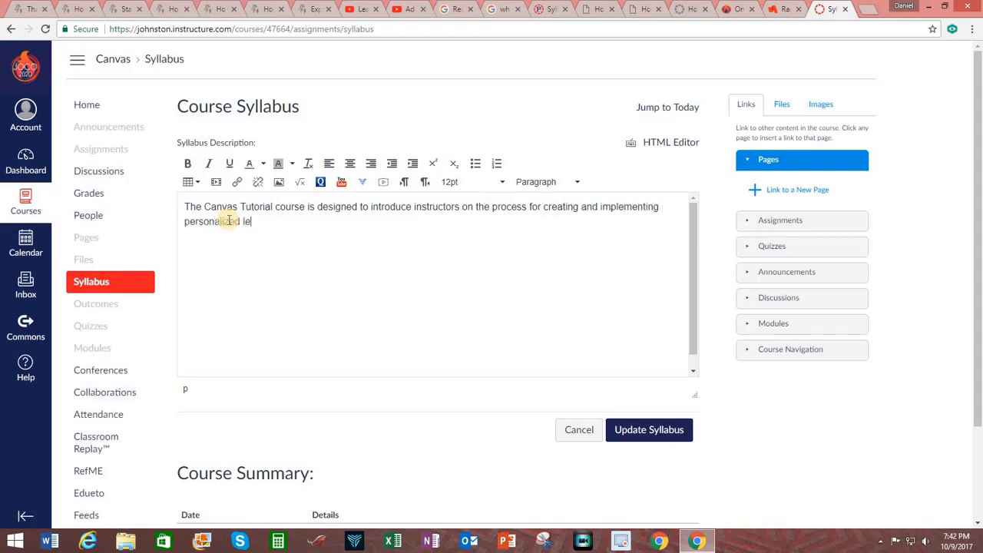
text(arninng through)
text(a Canvas class)
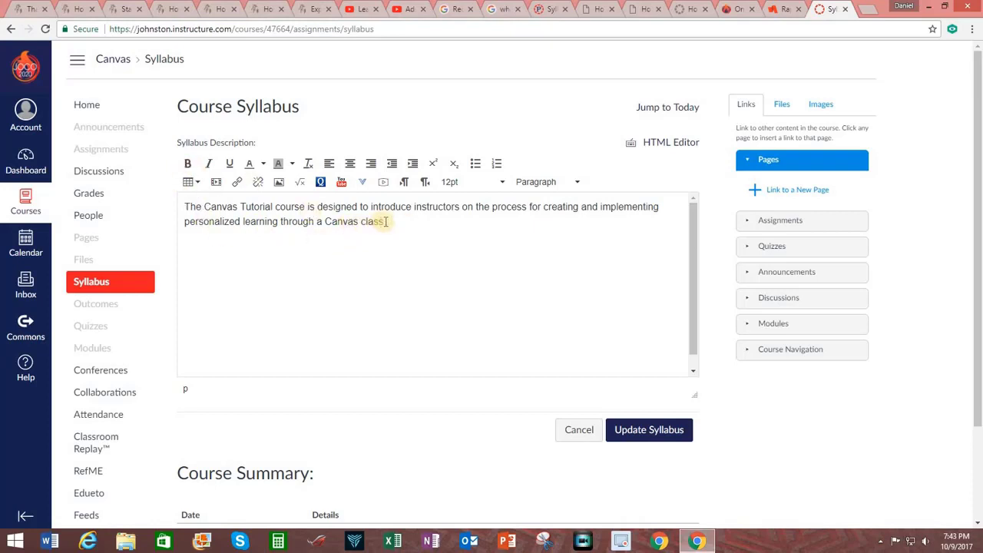
drag(385, 222, 324, 222)
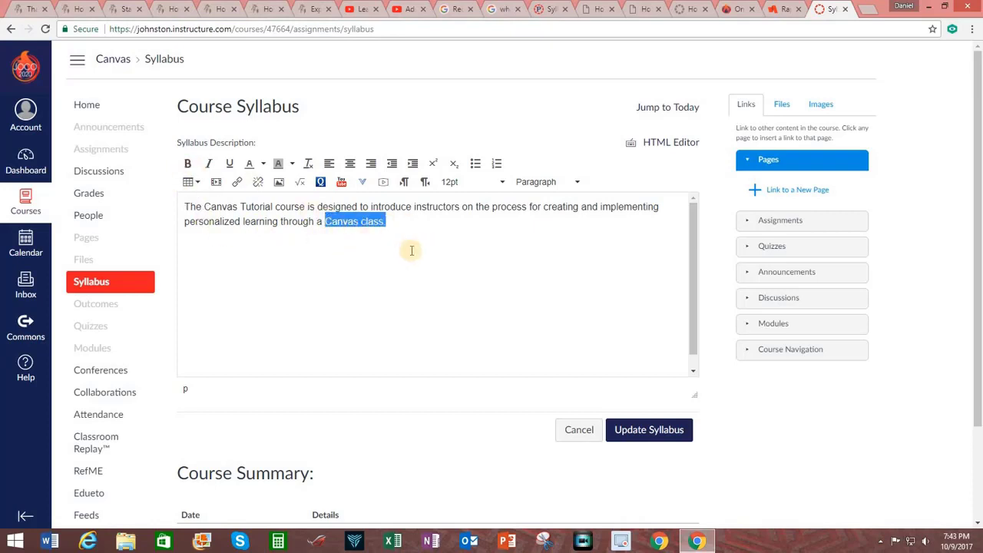
click(187, 163)
click(208, 163)
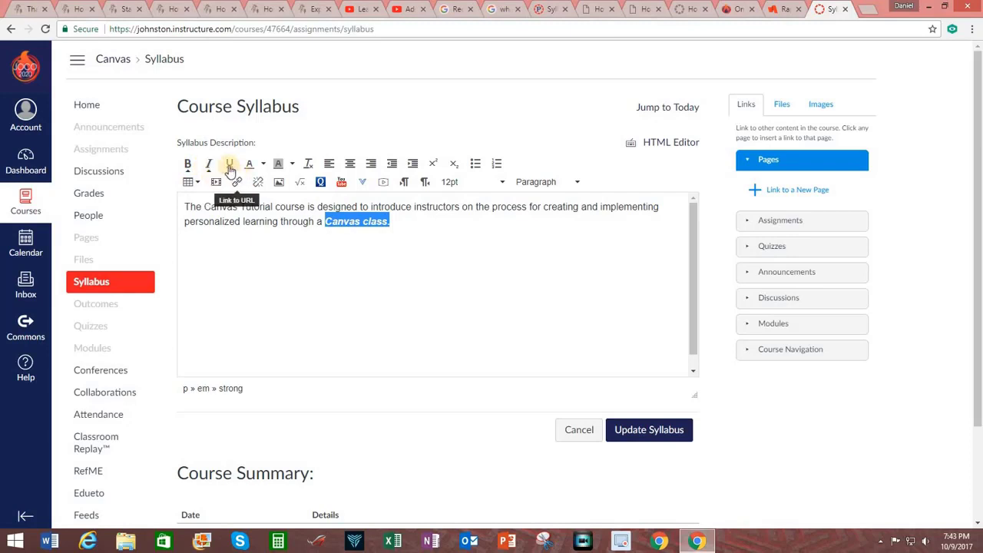
click(228, 164)
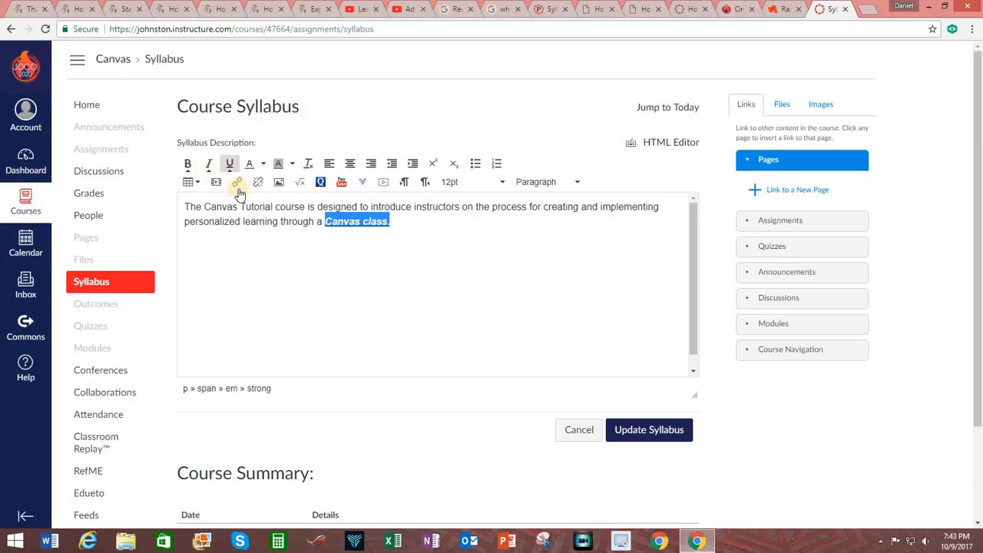
click(417, 236)
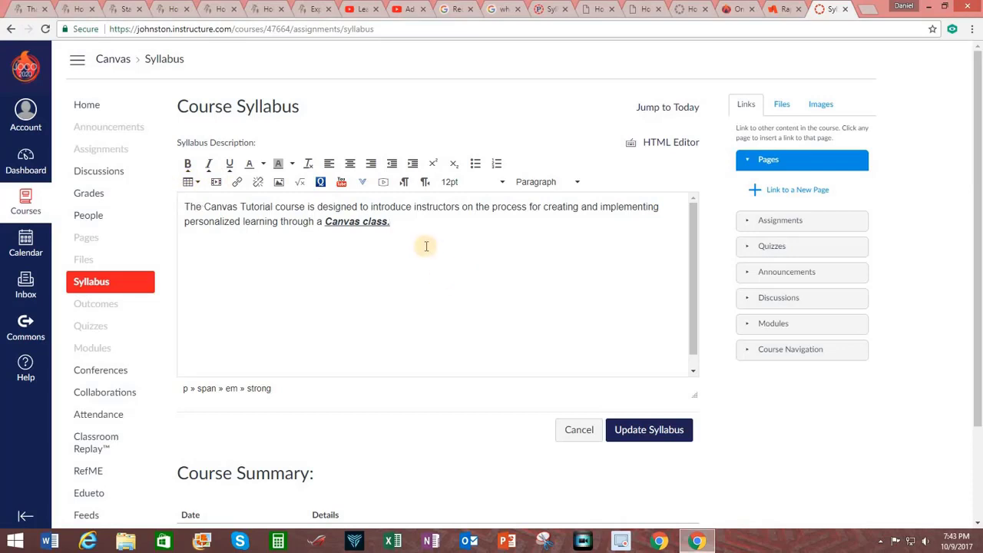
click(361, 182)
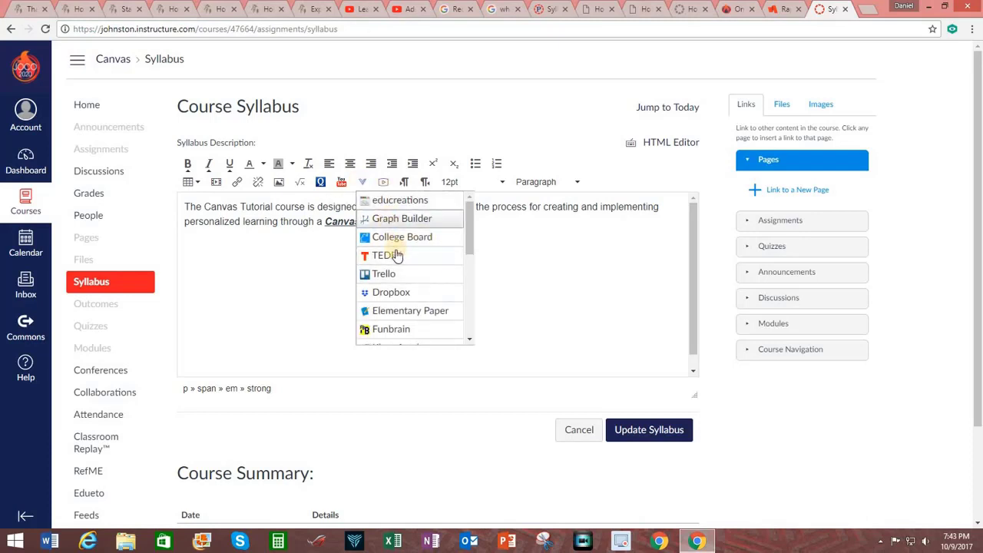
scroll(470, 299, down, 1)
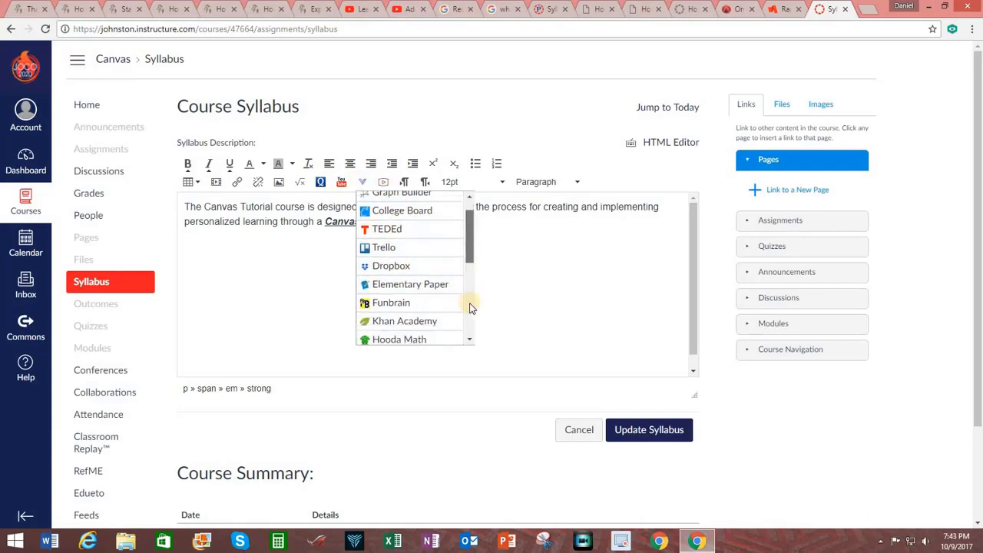
scroll(471, 307, down, 5)
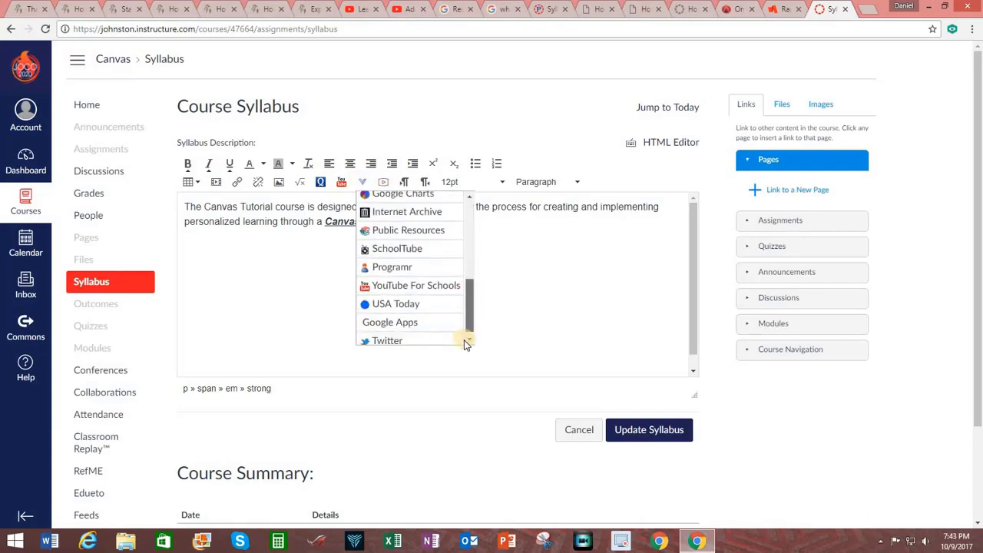
click(537, 254)
drag(500, 262, 322, 221)
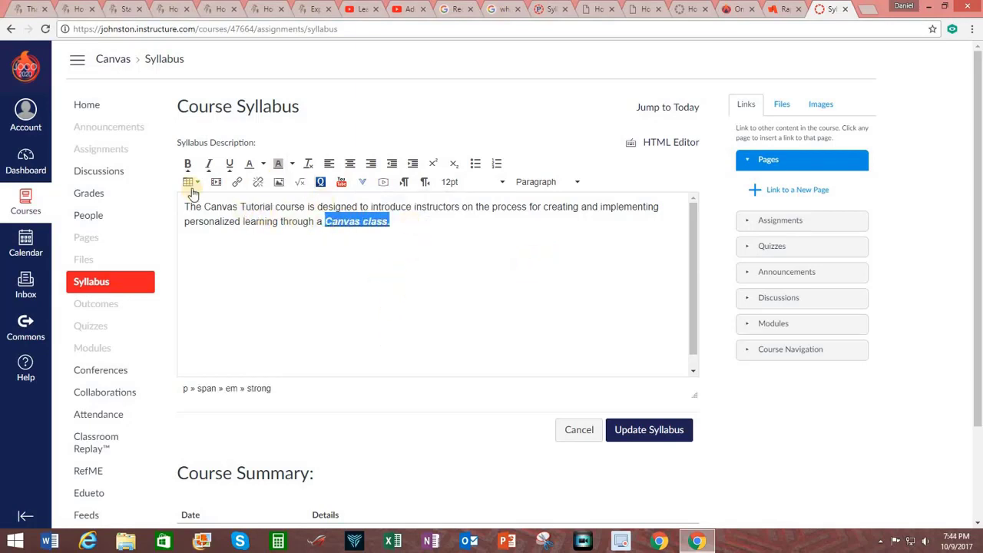
click(187, 163)
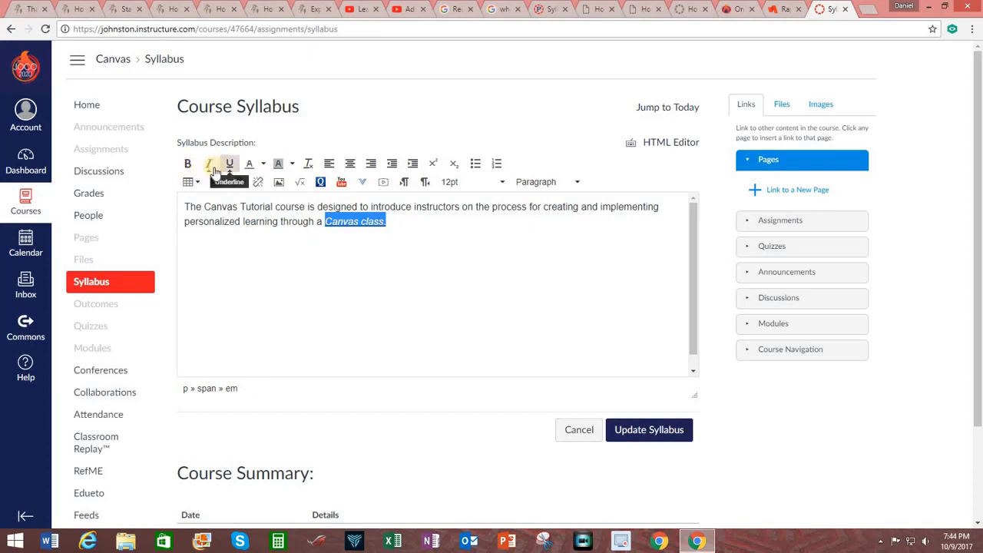
click(213, 167)
click(432, 229)
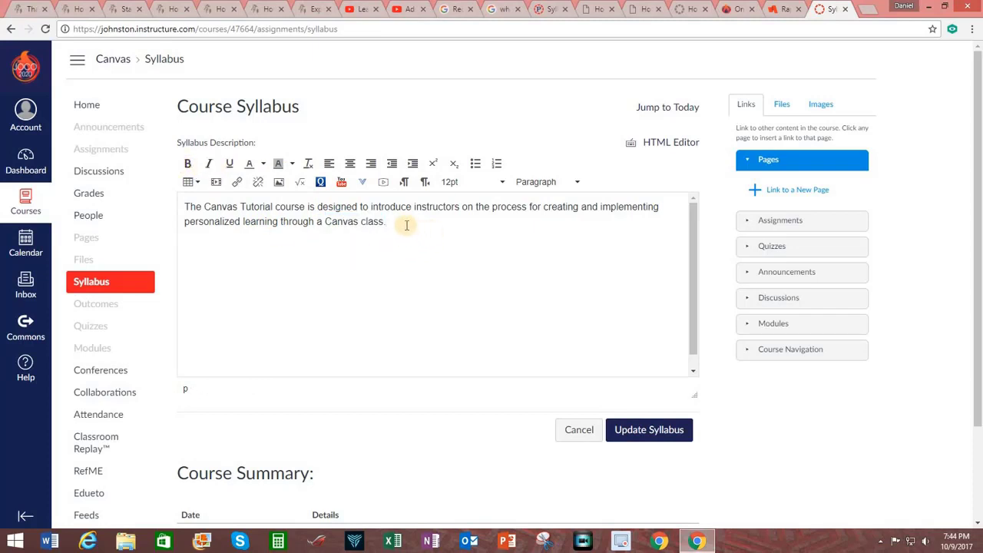
drag(395, 222, 324, 222)
click(189, 162)
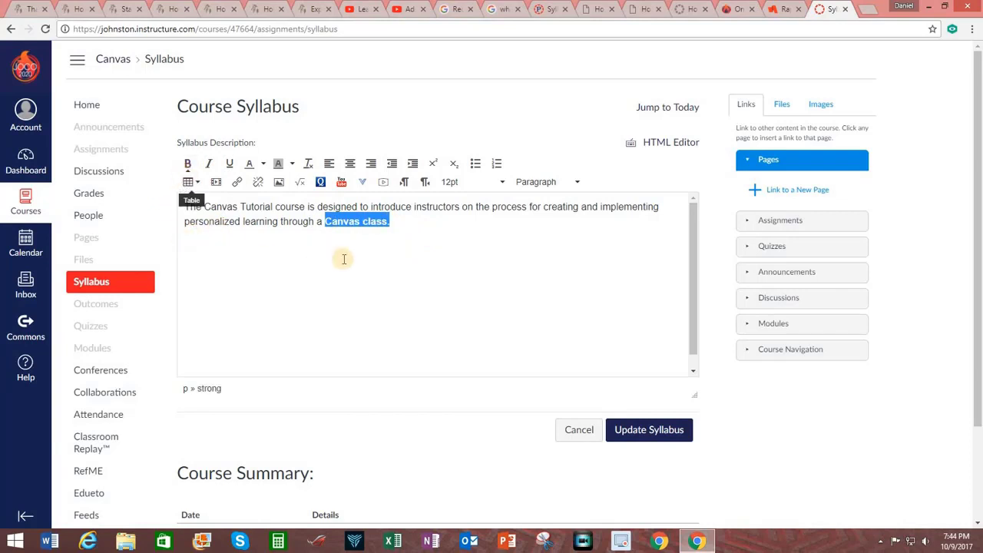
click(380, 244)
drag(398, 223, 323, 222)
click(188, 166)
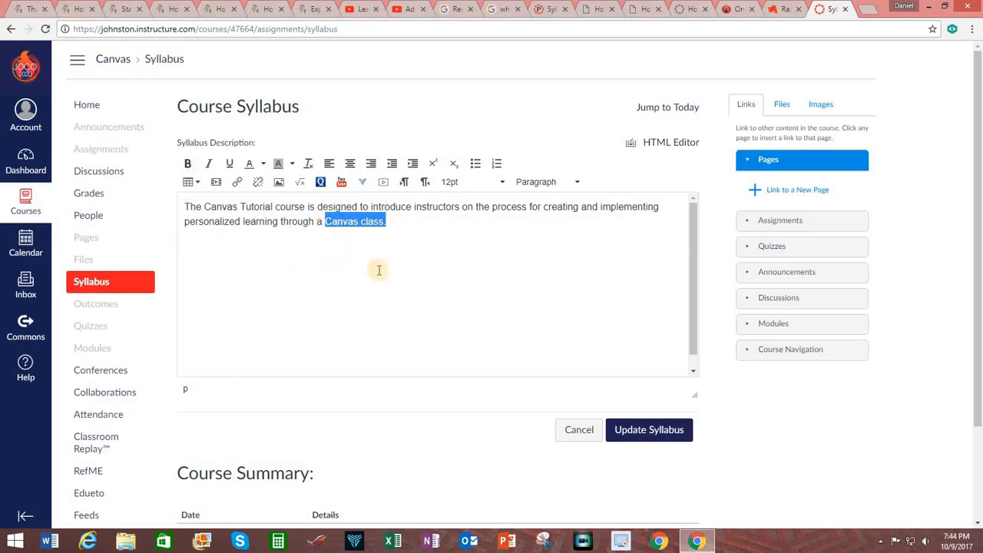
click(355, 222)
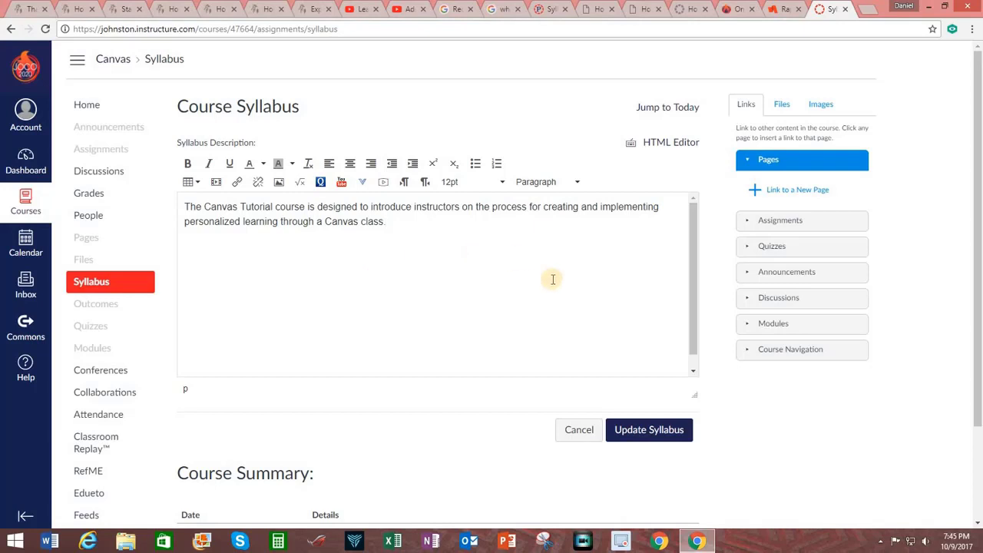
Step: Save the Canvas Tutorial syllabus description with Update Syllabus and review the result
click(655, 433)
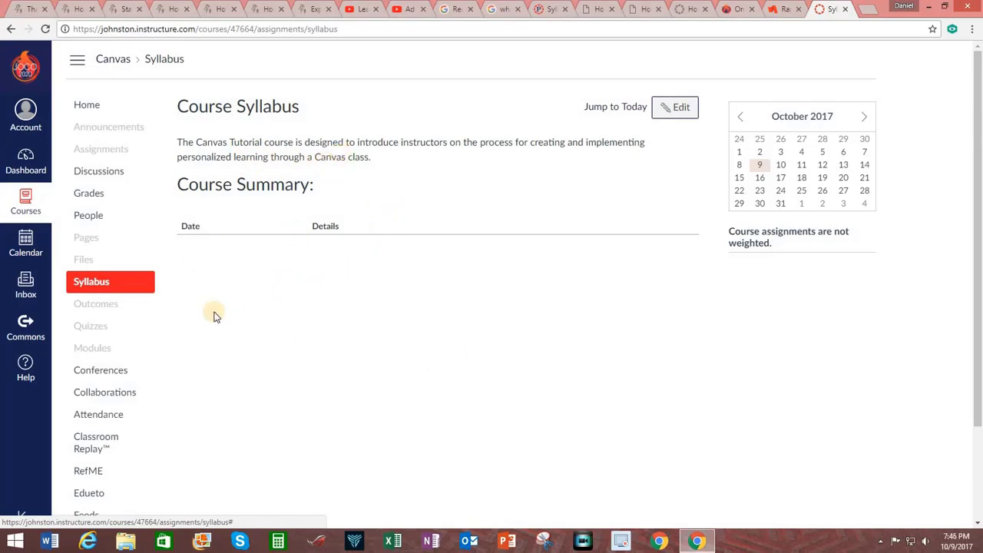
scroll(214, 311, down, 3)
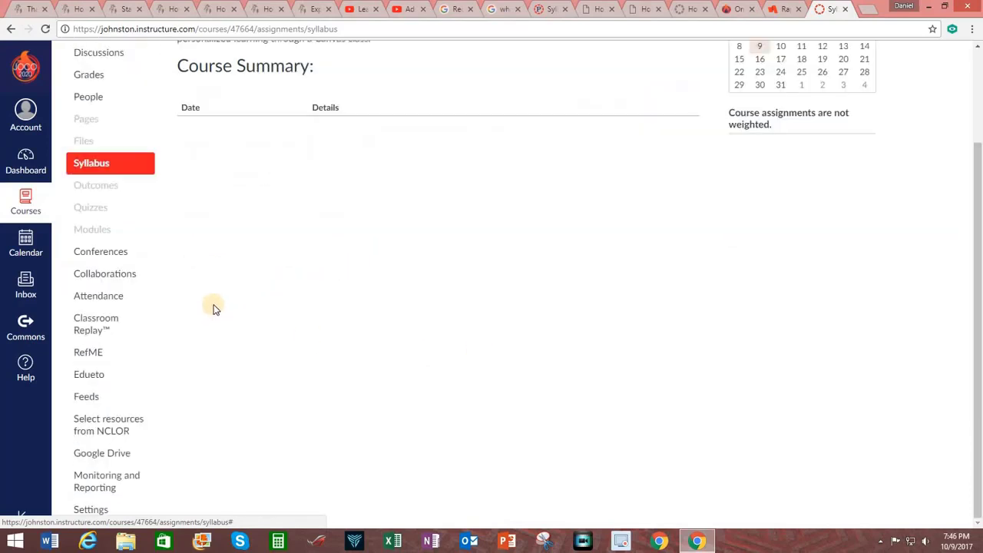
scroll(215, 309, up, 3)
Step: From the course home page, review the Course Setup Checklist, then close it
click(114, 60)
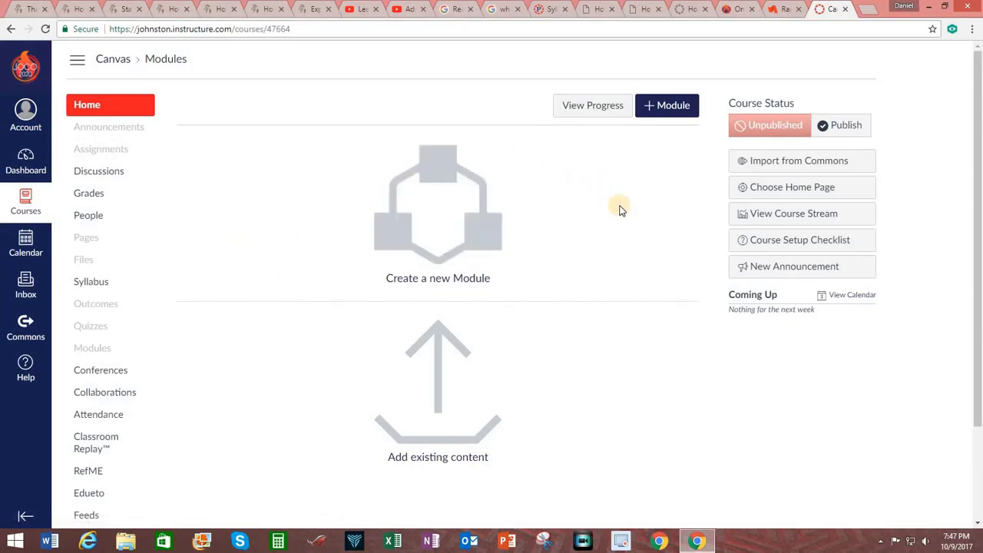
click(808, 245)
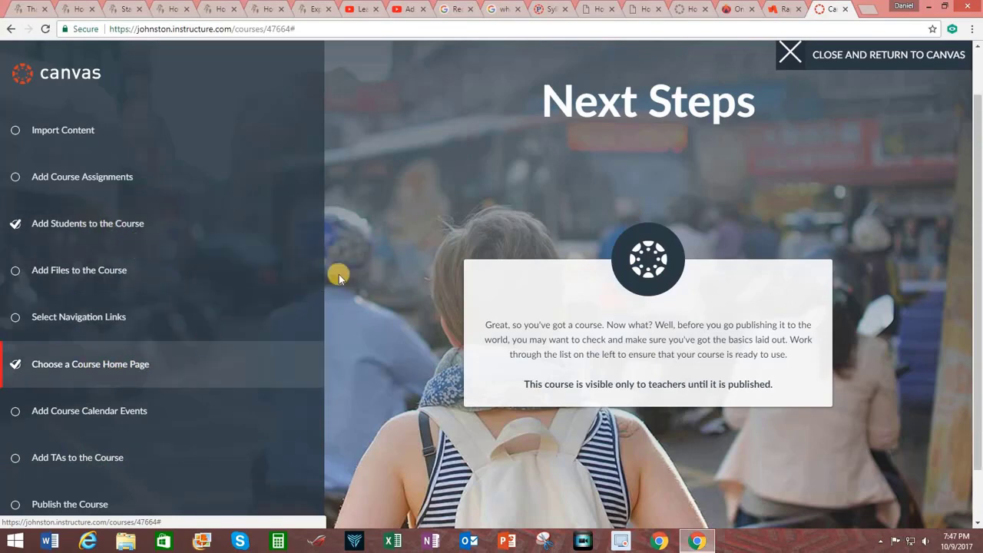
click(829, 58)
scroll(628, 198, up, 1)
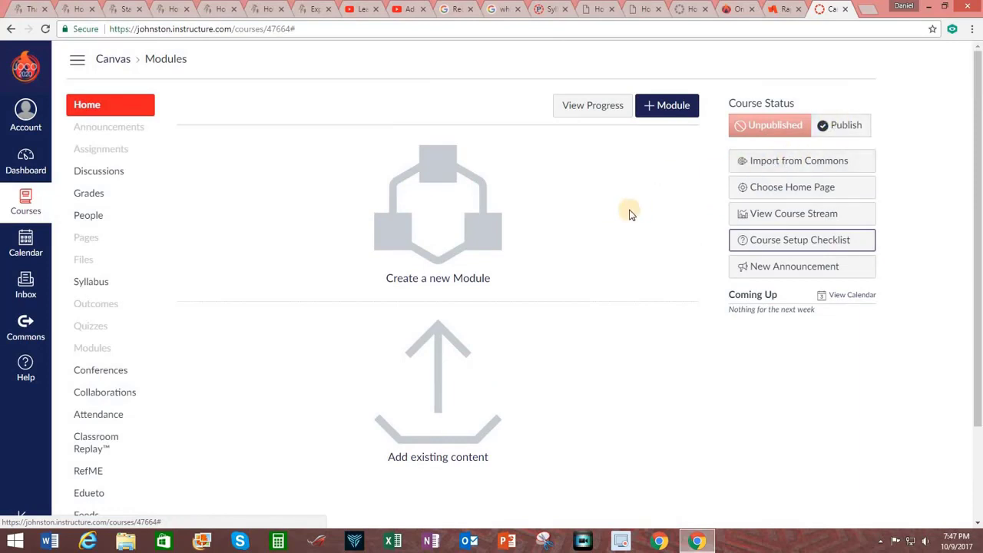
Step: Publish the course with Syllabus, not Course Activity Stream, as the home page
click(825, 127)
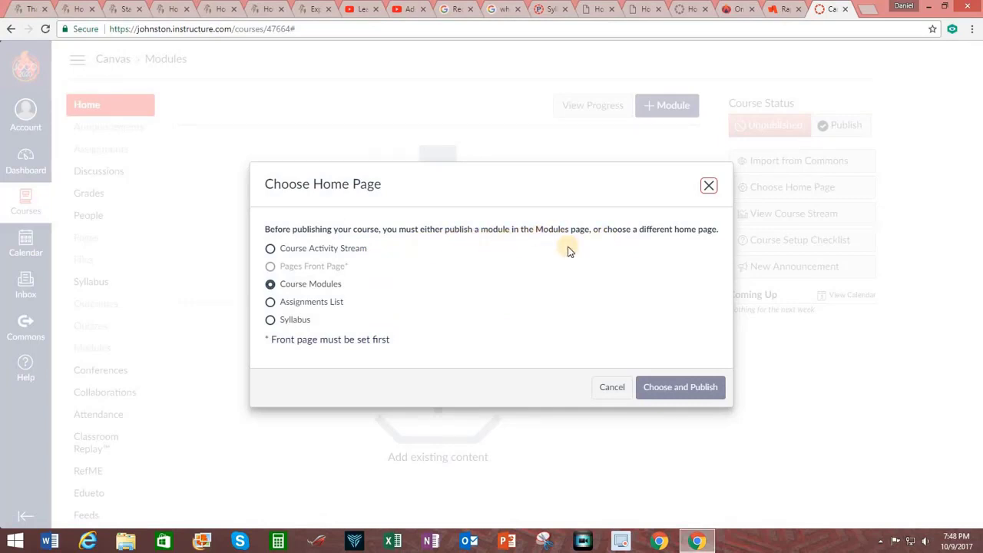
click(269, 248)
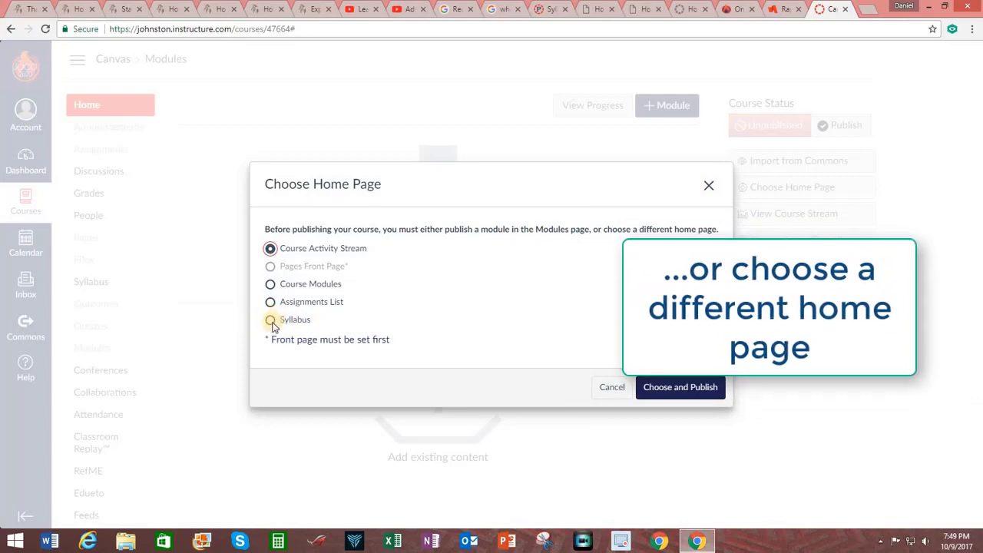
click(272, 320)
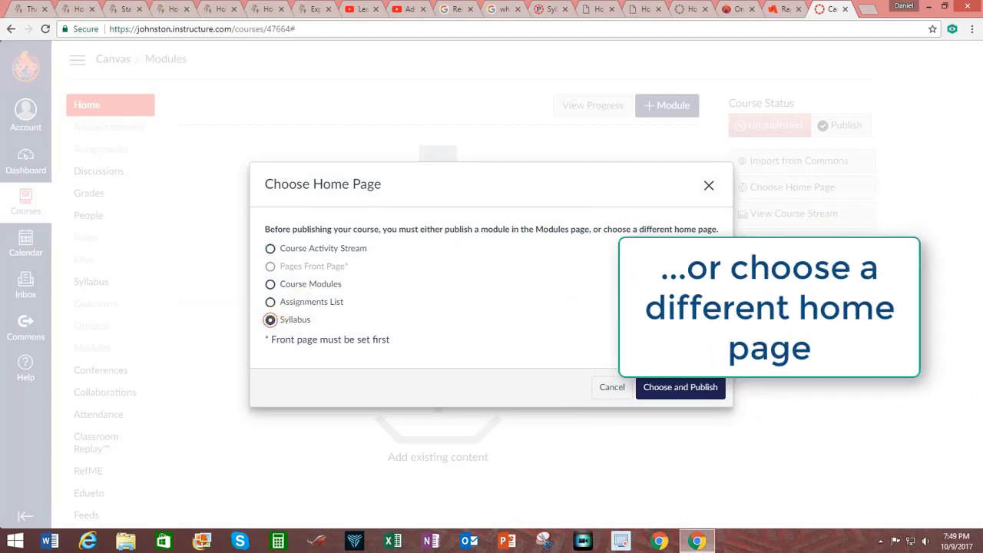
click(675, 390)
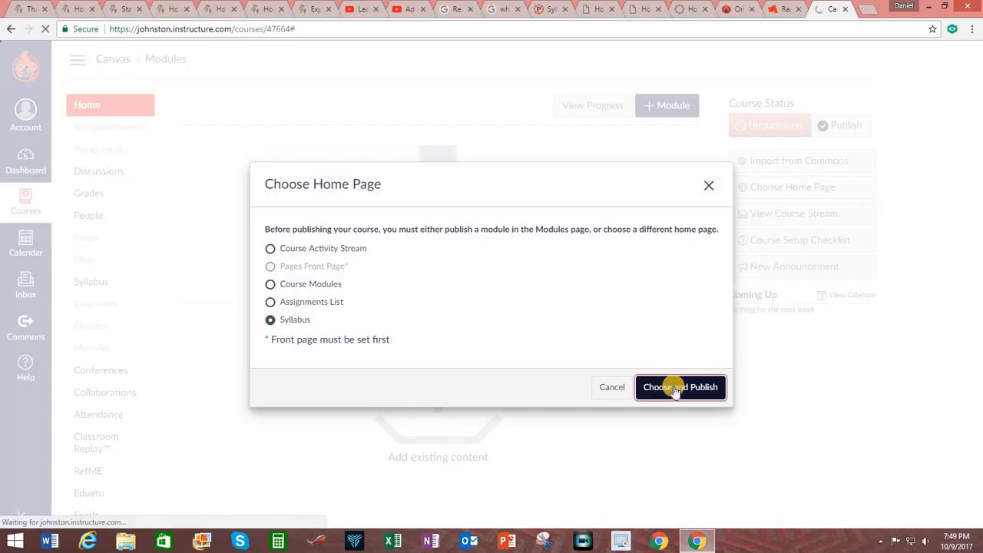